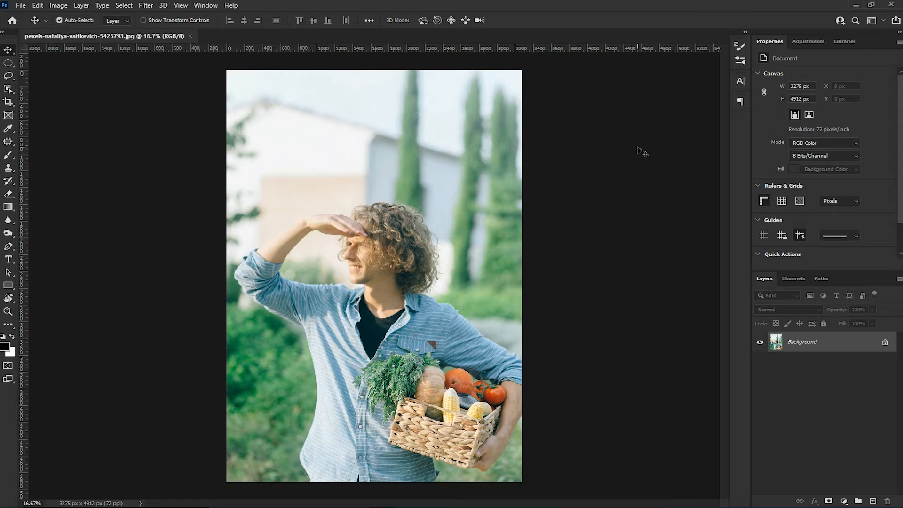
Show the Actions panel and place it in the empty area beside the photo
click(205, 5)
click(205, 6)
click(205, 6)
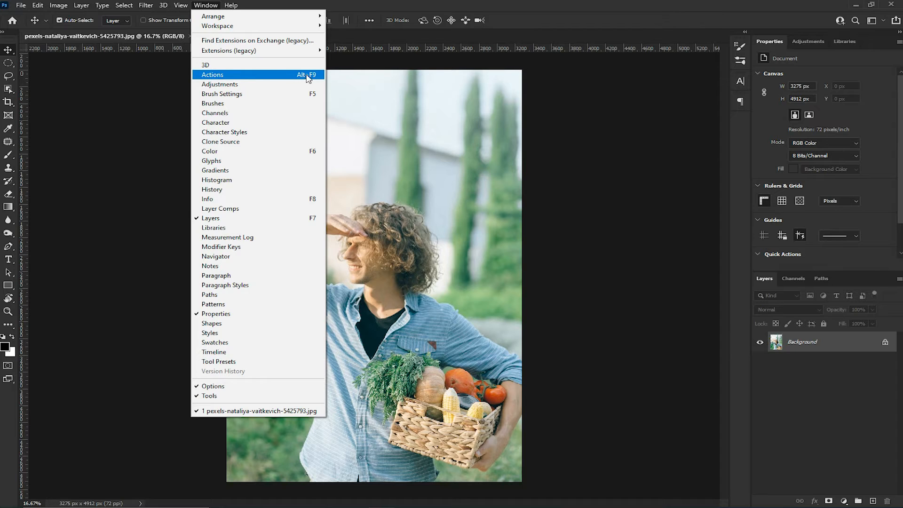
click(214, 77)
drag(606, 115, 608, 84)
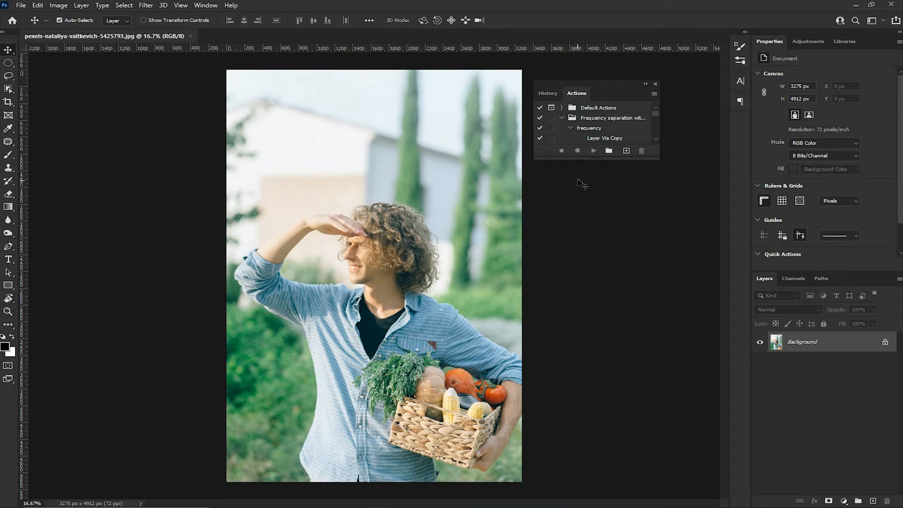
Create a new action set and give it the first name as its name
click(609, 151)
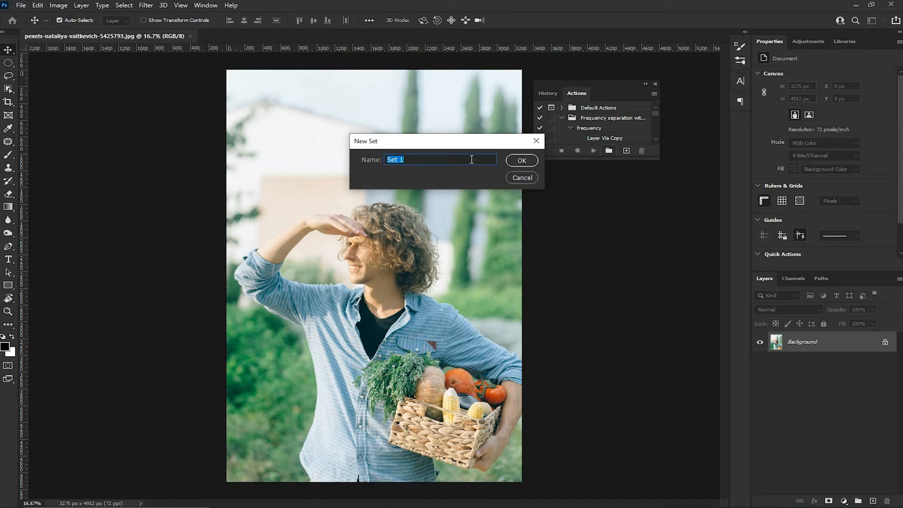
text(dave)
click(527, 159)
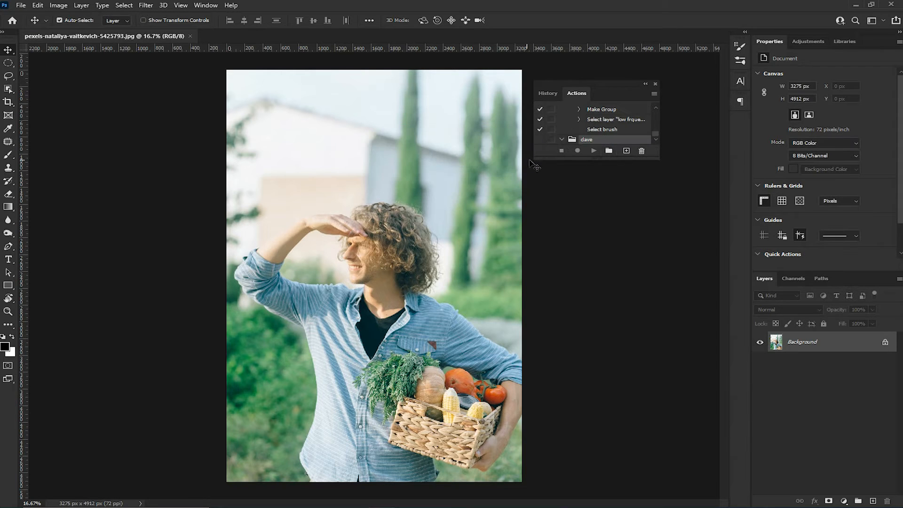
Create Action 1 in the new set with F8 as its function key, accept the shortcut override and start recording
click(627, 151)
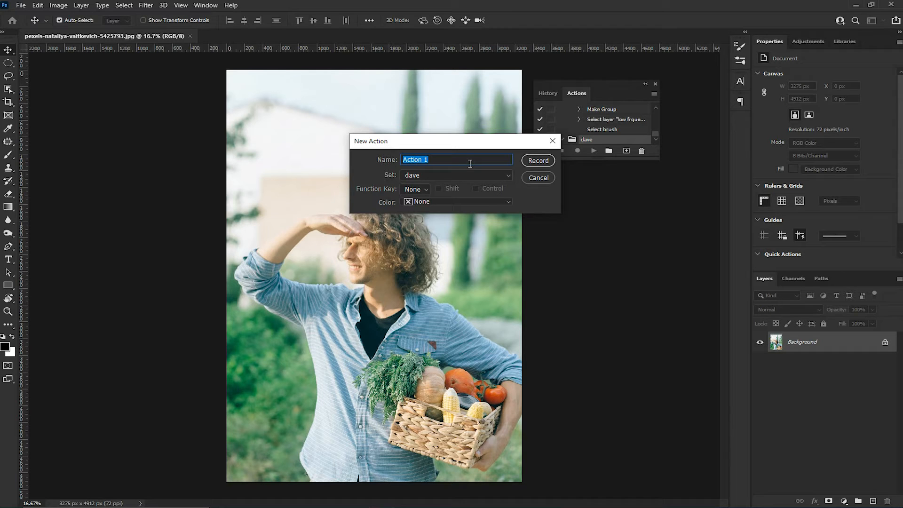
click(424, 192)
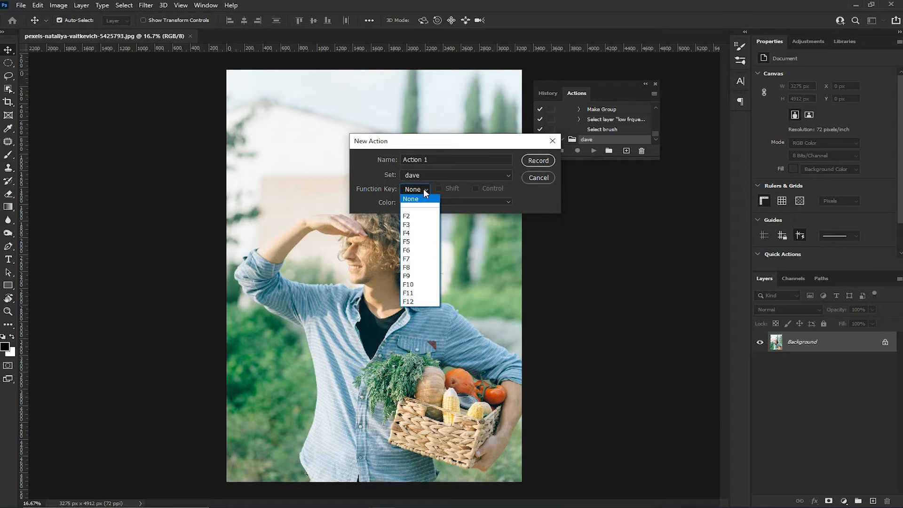
click(411, 268)
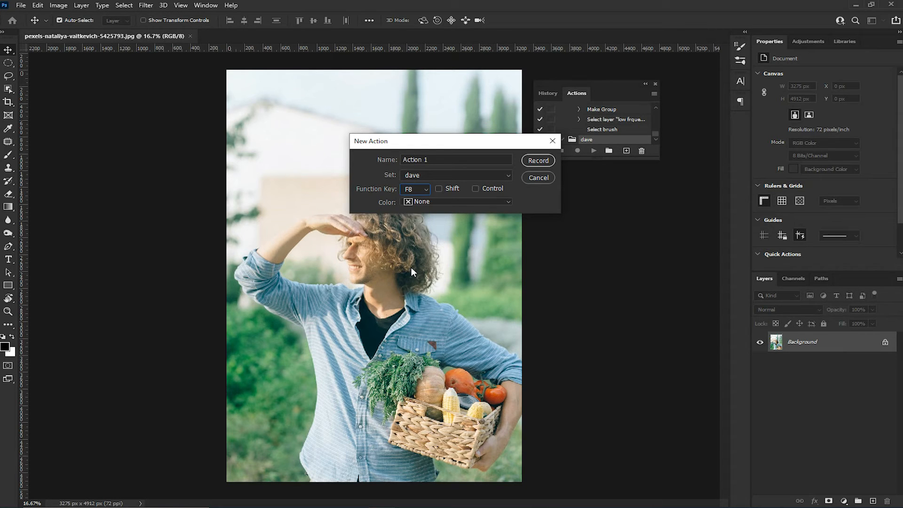
click(421, 189)
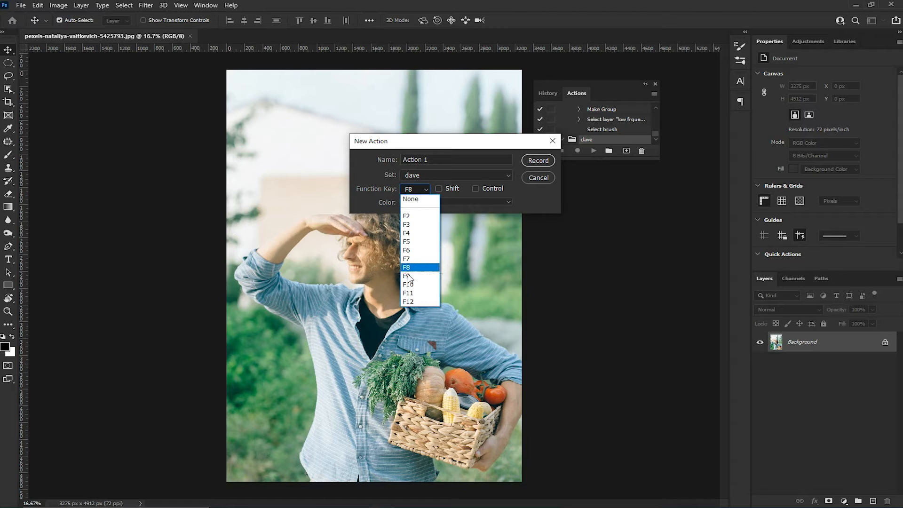
click(418, 187)
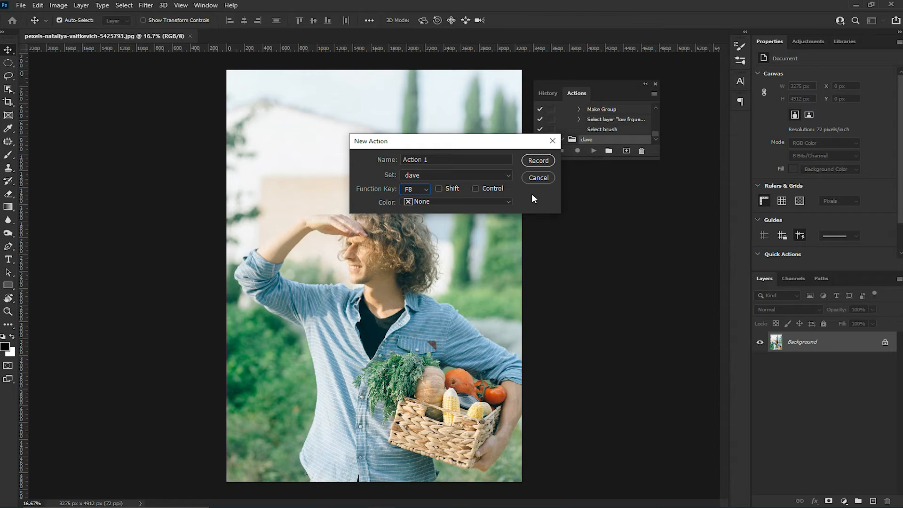
click(538, 160)
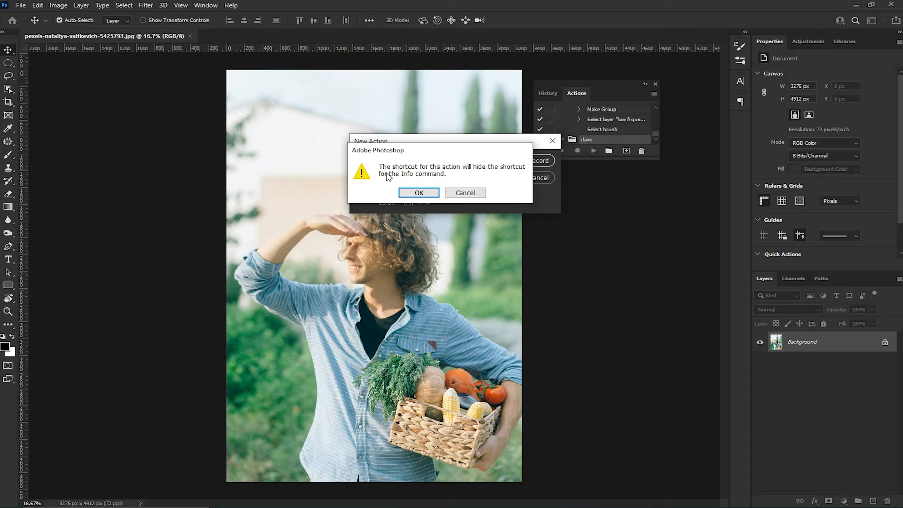
click(415, 193)
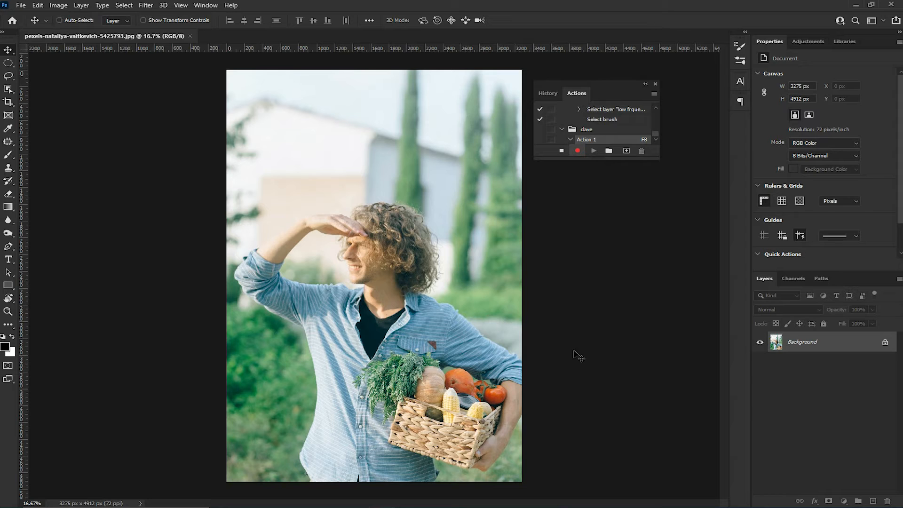
Darken the photo with a Curves adjustment on the RGB channel, with a point at input 81 and output 47
key(ctrl)
key(ctrl+m)
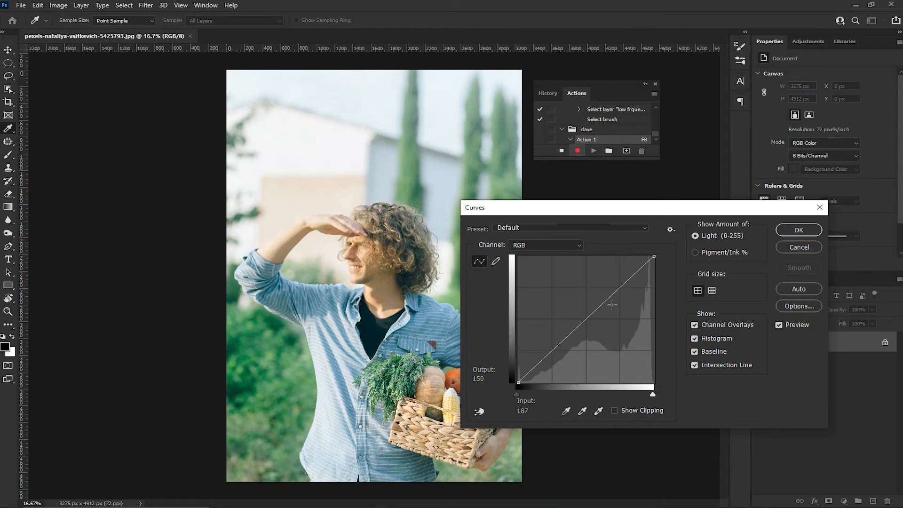
drag(559, 343, 562, 359)
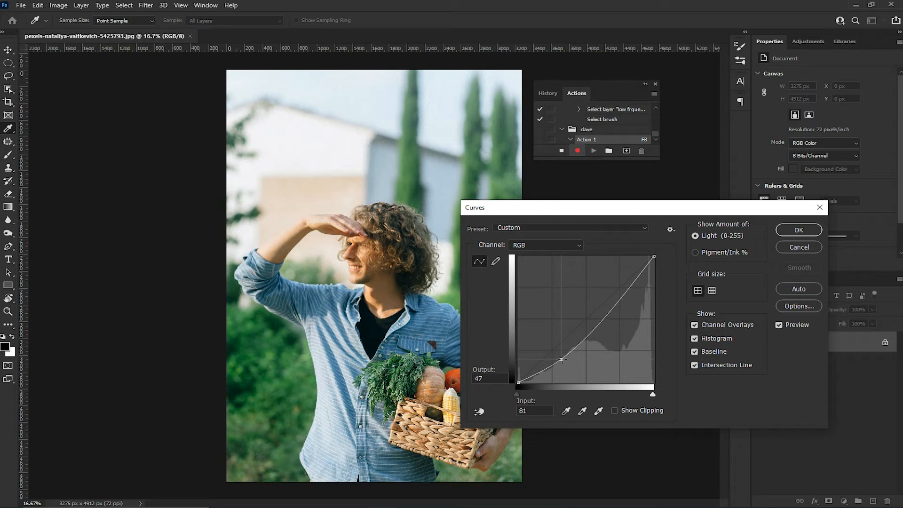
click(799, 229)
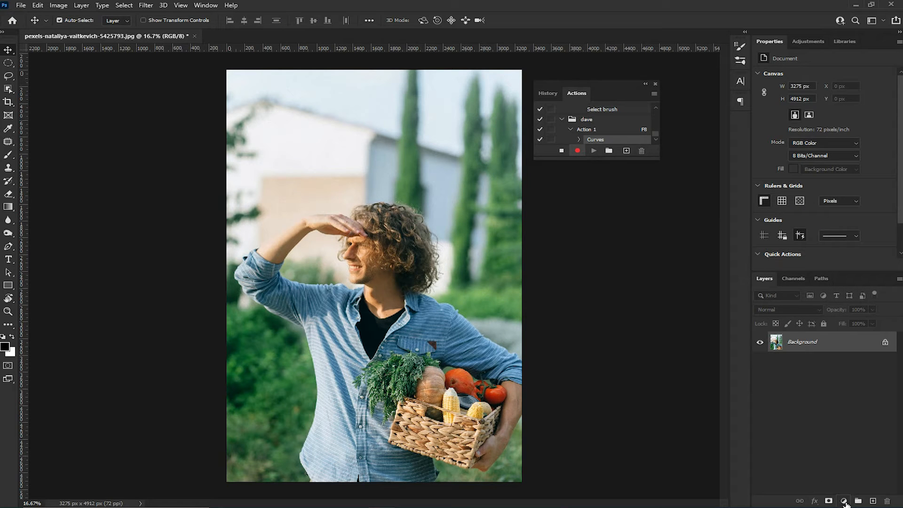
Add a Hue/Saturation adjustment layer and set the Greens to hue -92 and saturation -100
click(844, 502)
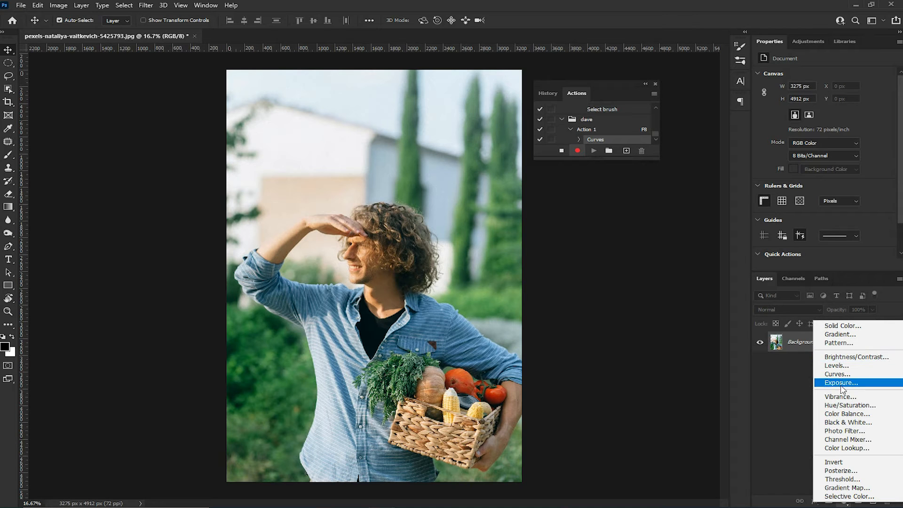
click(842, 405)
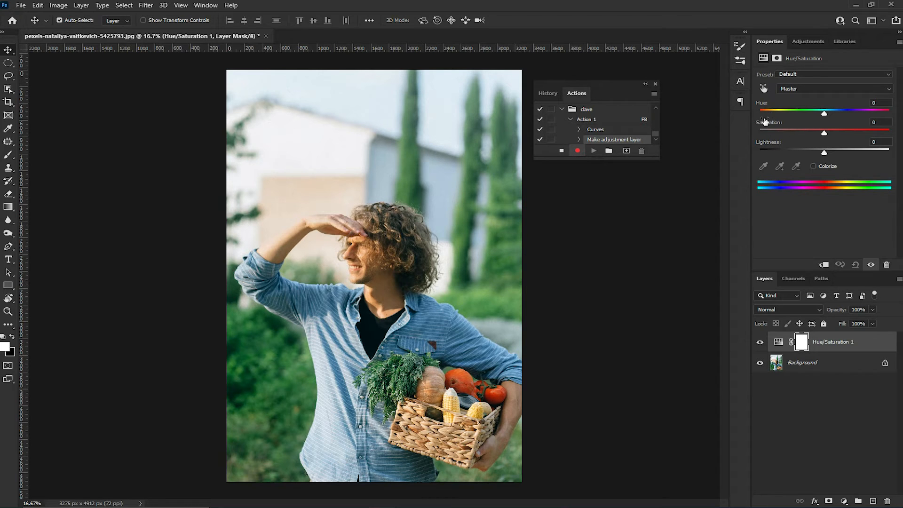
click(764, 88)
click(507, 246)
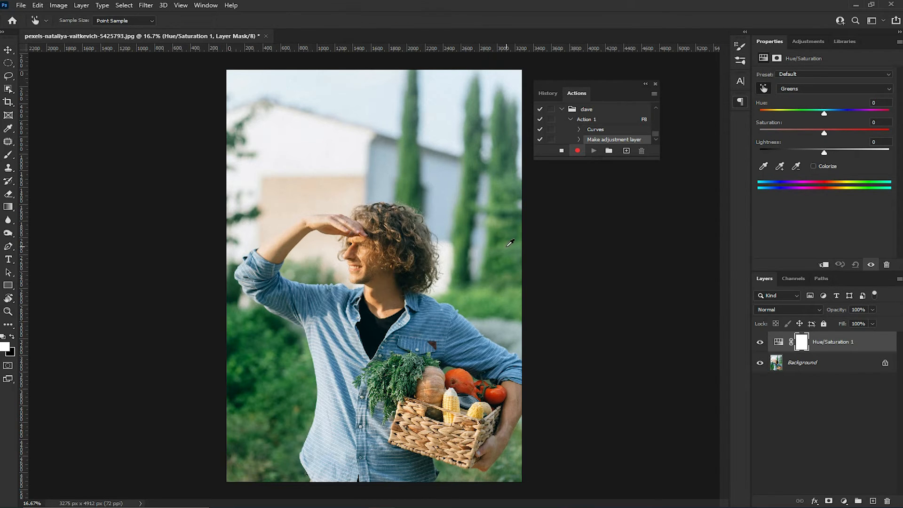
drag(824, 112, 783, 117)
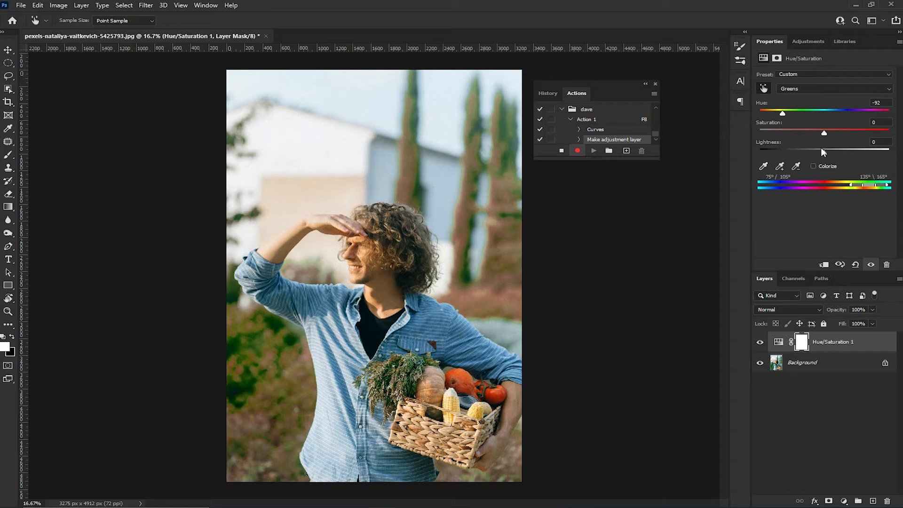
drag(820, 132, 750, 132)
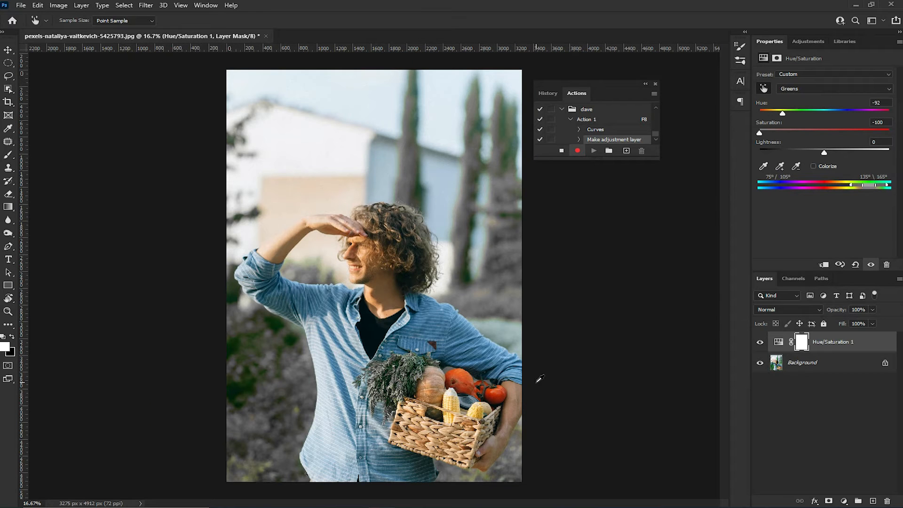
Apply a Gaussian Blur with a reduced radius to the Background layer
click(819, 363)
key(v)
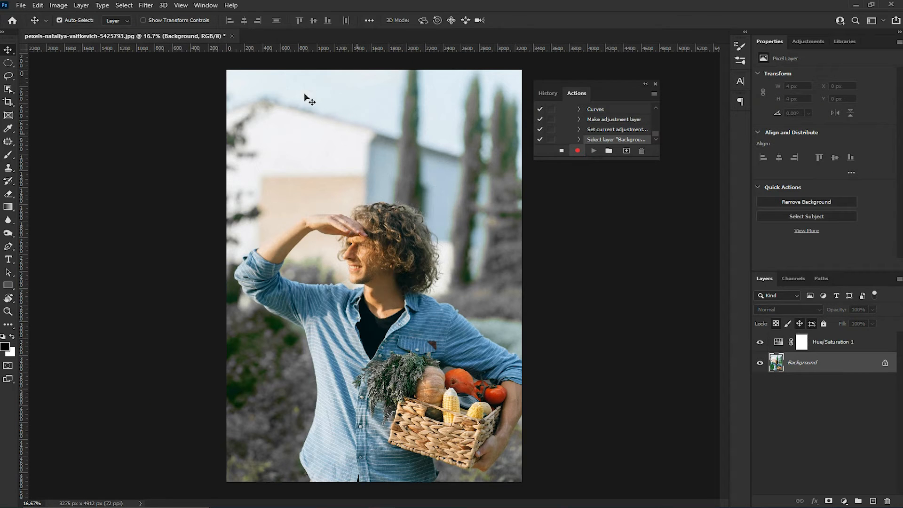
click(146, 5)
mouse_move(252, 136)
click(293, 172)
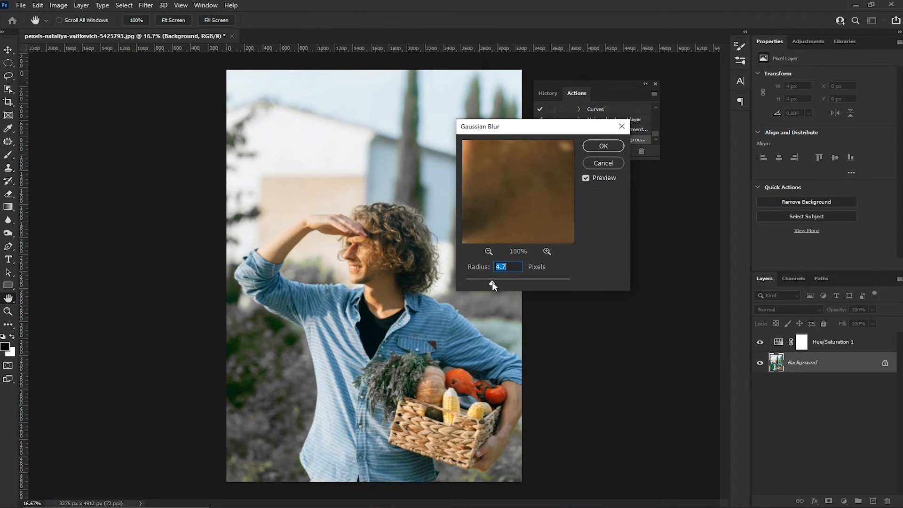
mouse_move(493, 282)
mouse_down()
mouse_move(503, 283)
mouse_move(480, 283)
mouse_up()
double_click(501, 267)
click(602, 147)
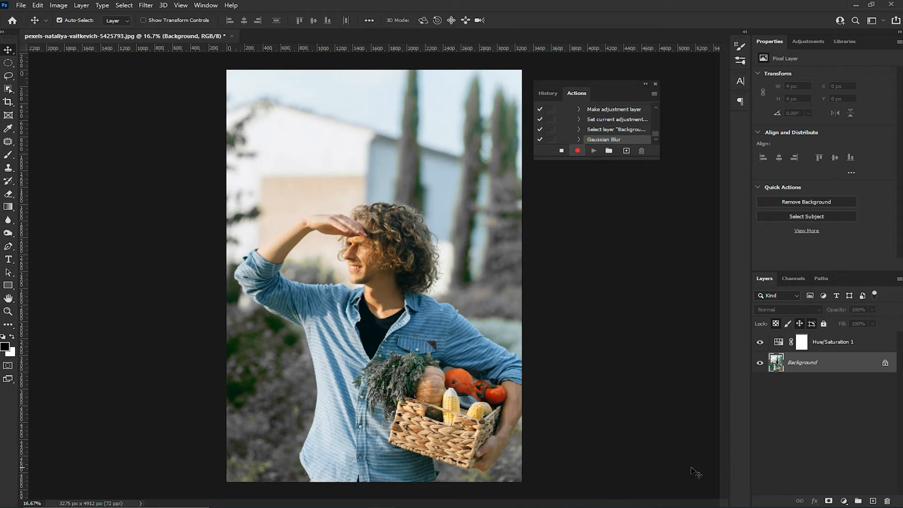
Add a Black & White adjustment layer above the Background layer and stop recording the action
click(844, 501)
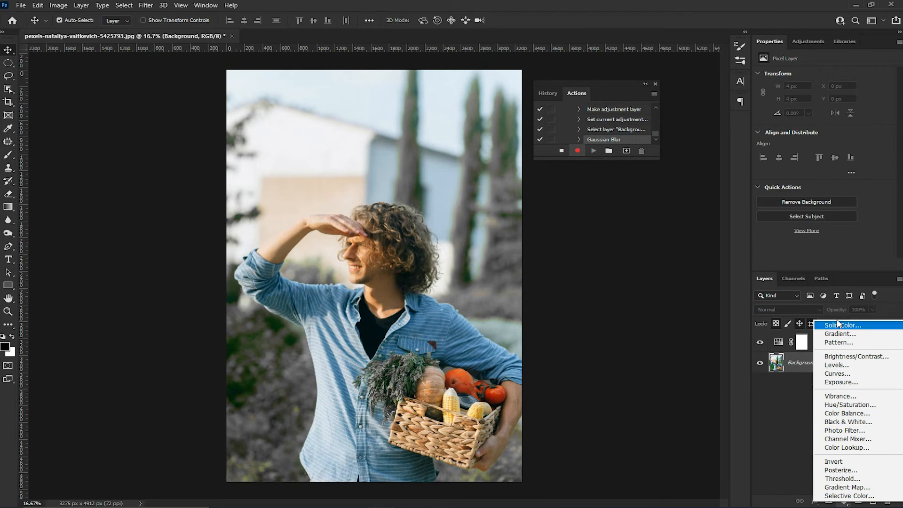
click(848, 421)
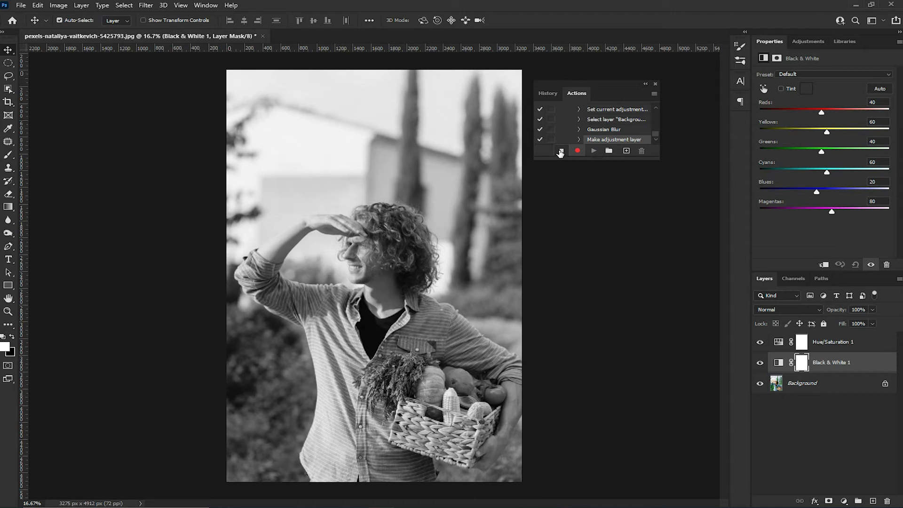
click(561, 151)
Restore the photo to its original opened state in the history and play Action 1 on it
click(548, 97)
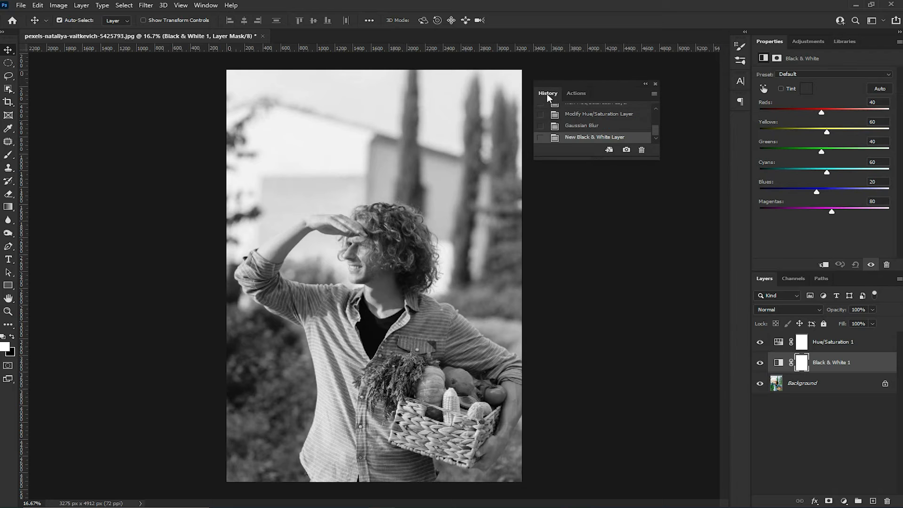
click(572, 115)
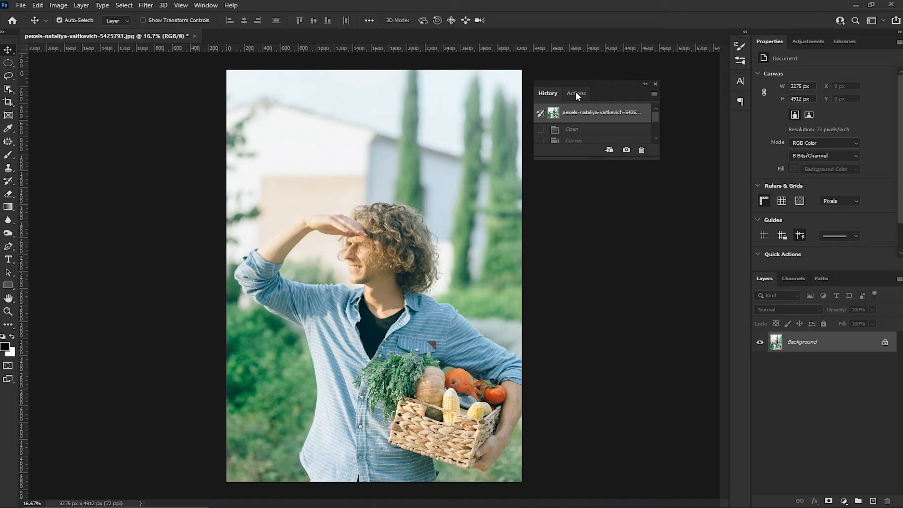
click(577, 94)
scroll(580, 111, up, 3)
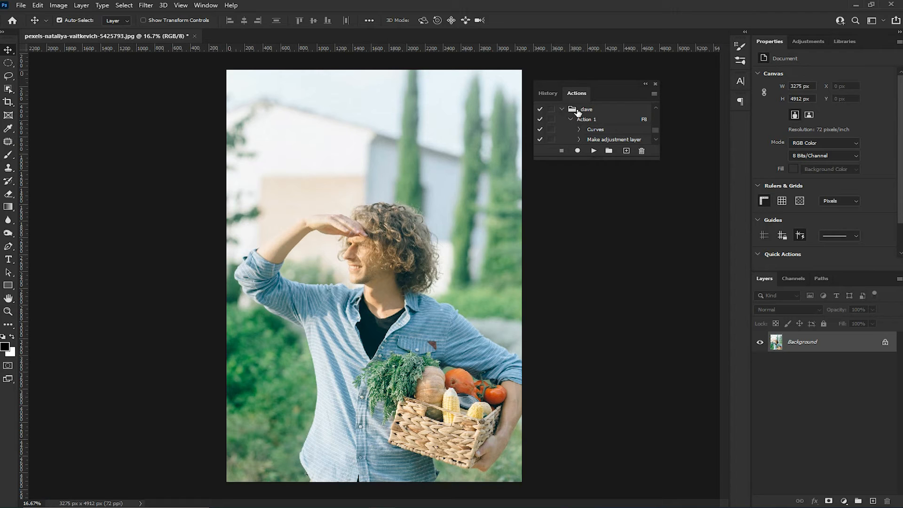
click(562, 110)
click(562, 139)
click(587, 121)
click(594, 151)
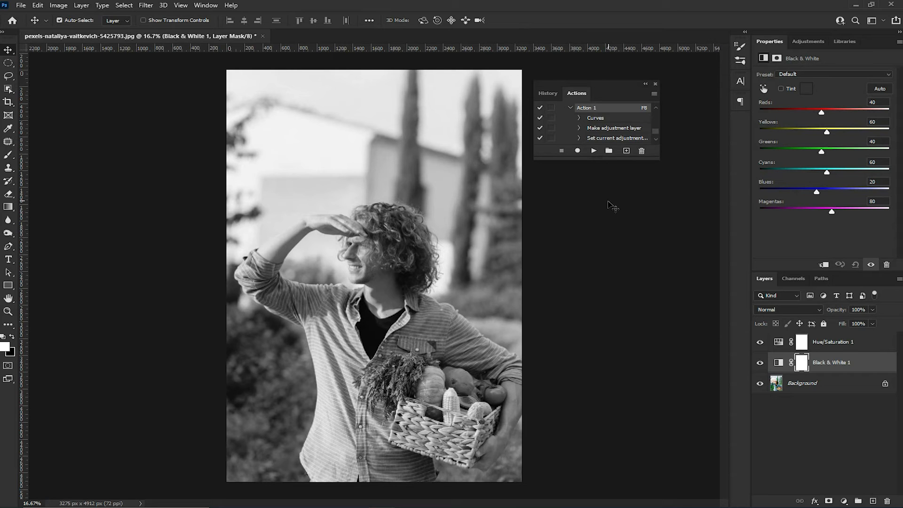
shift+click(816, 348)
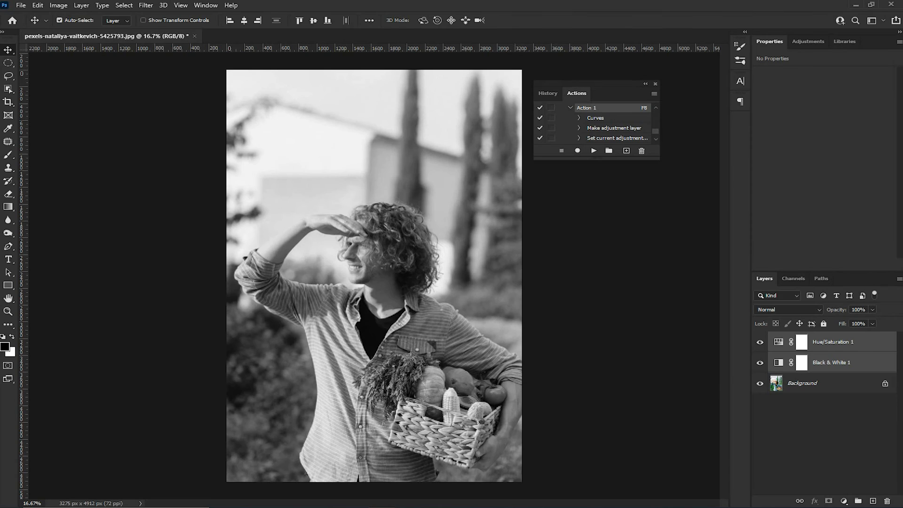
Switch to the Downloads folder and open the photo of the woman in the yellow dress as a new Photoshop document
click(384, 507)
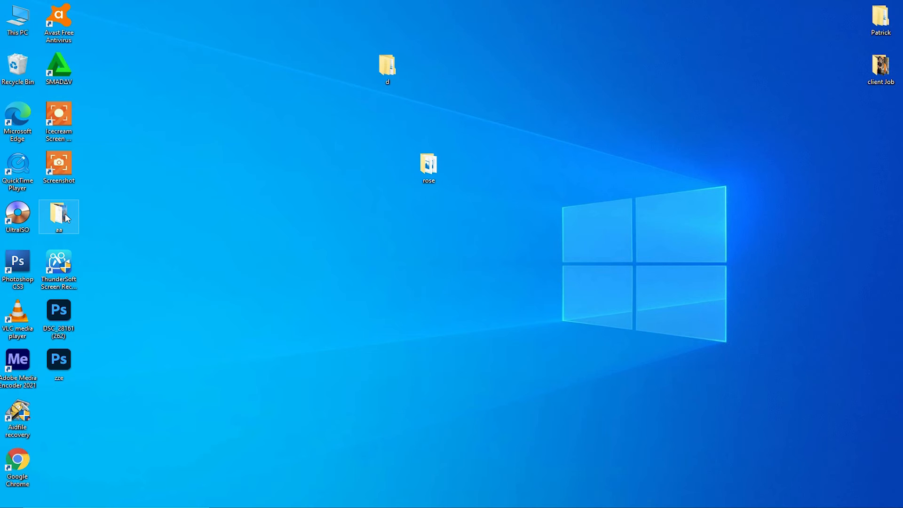
mouse_move(185, 429)
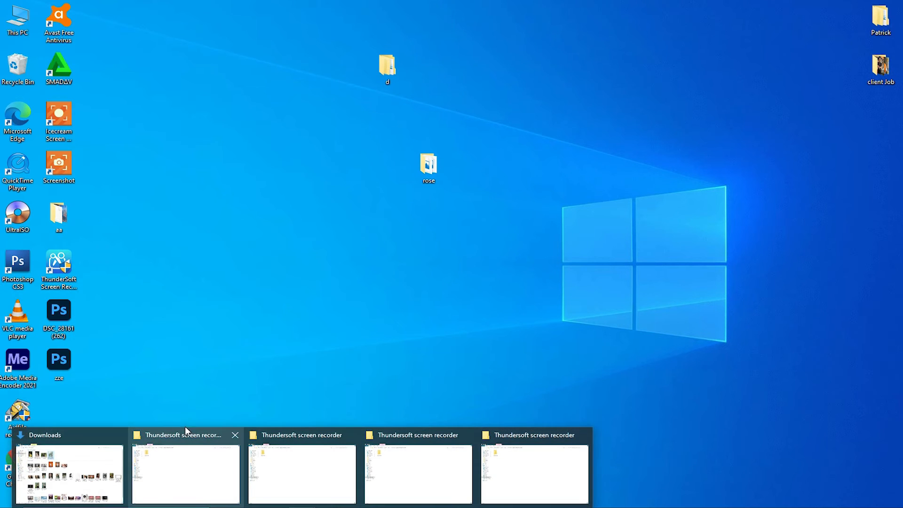
click(66, 466)
drag(118, 87, 365, 36)
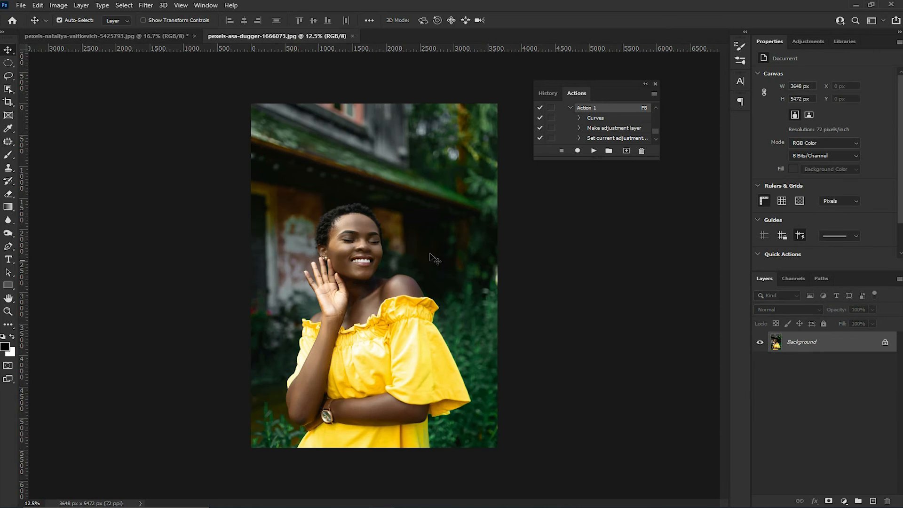
Collapse Action 1's recorded commands and play the action on the photo of the woman in yellow
click(571, 109)
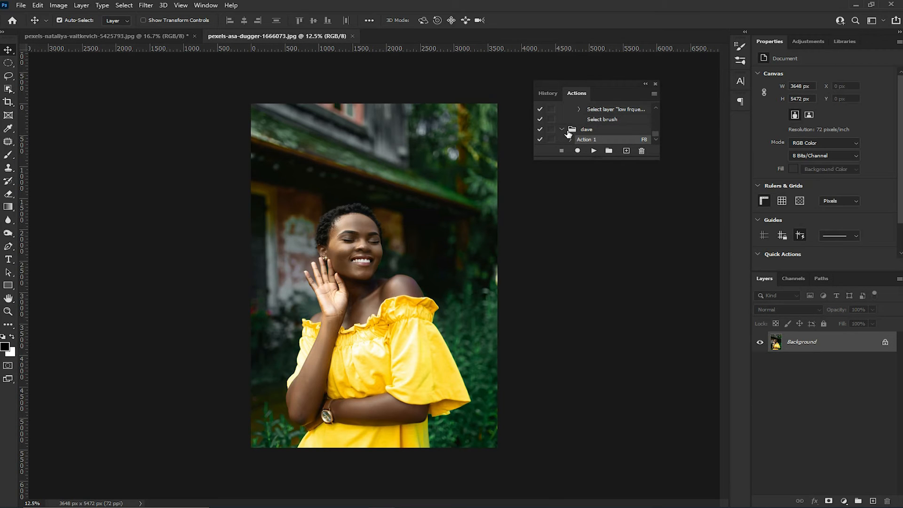
double_click(588, 140)
click(595, 151)
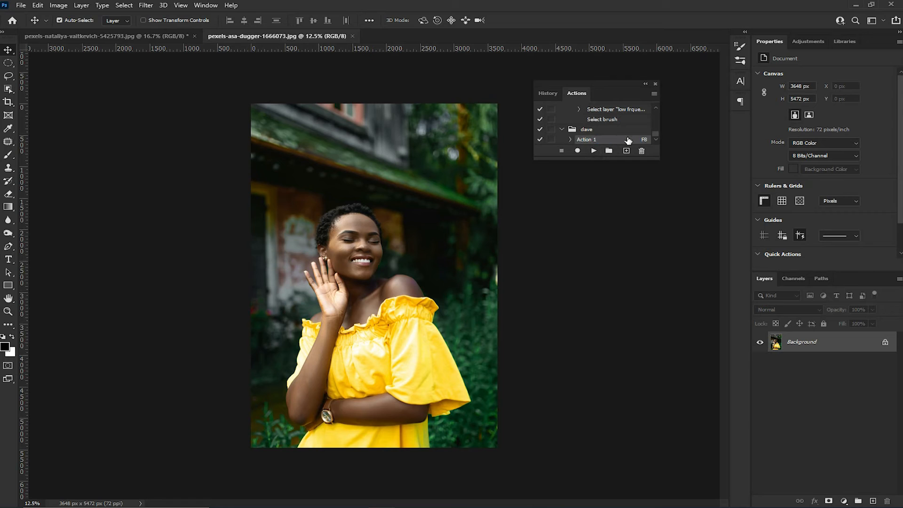
click(594, 151)
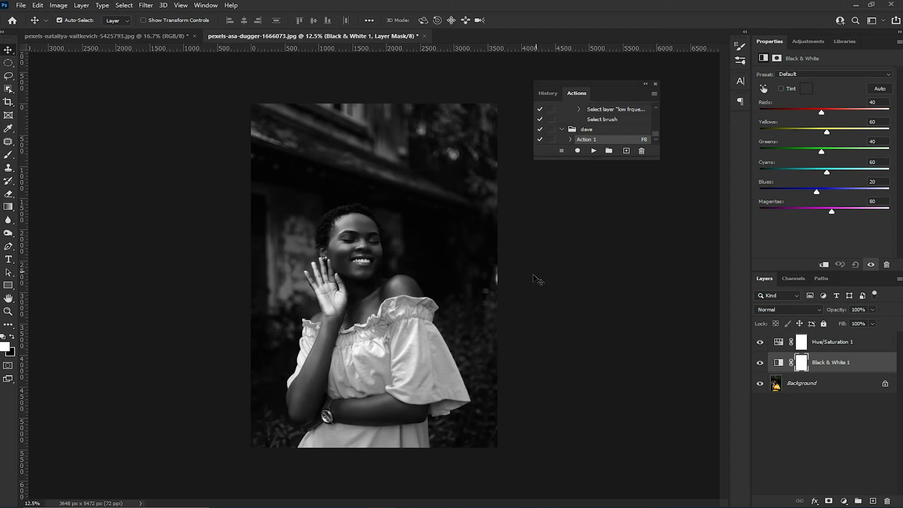
key(ctrl+plus)
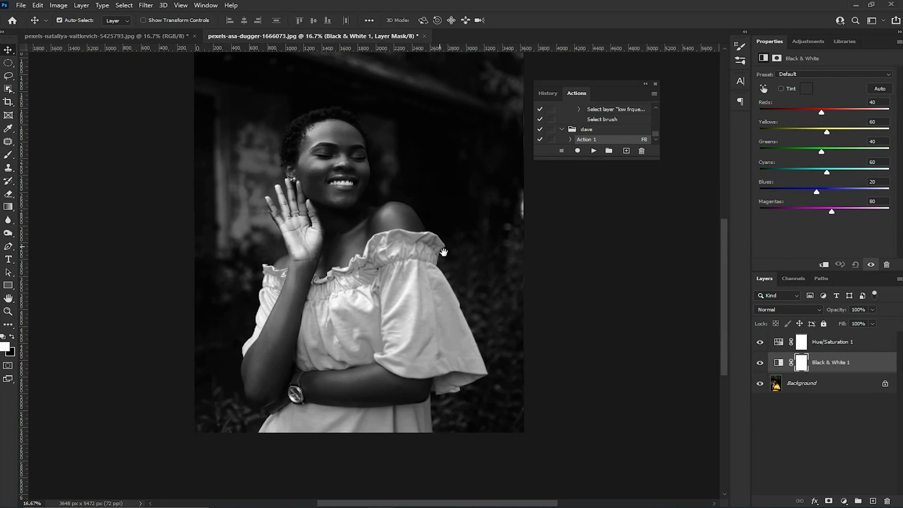
key(ctrl+plus)
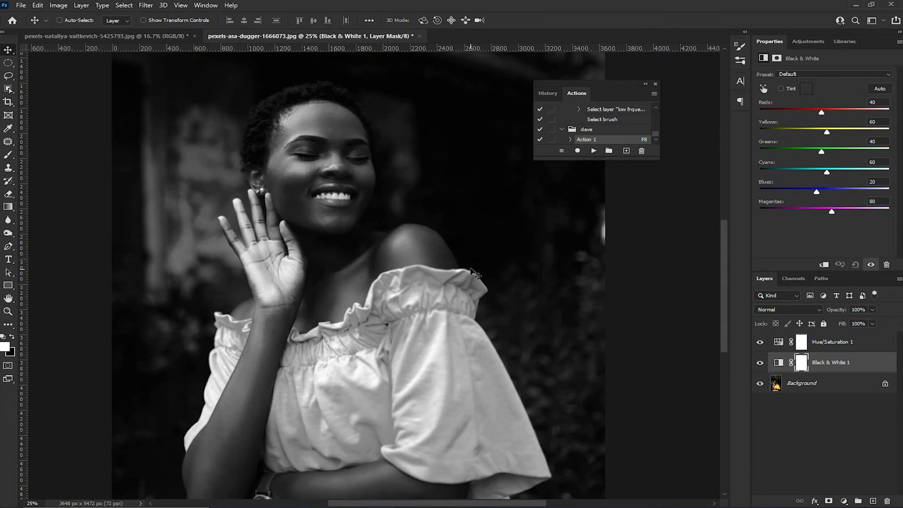
key(ctrl+minus)
key(ctrl+minus)
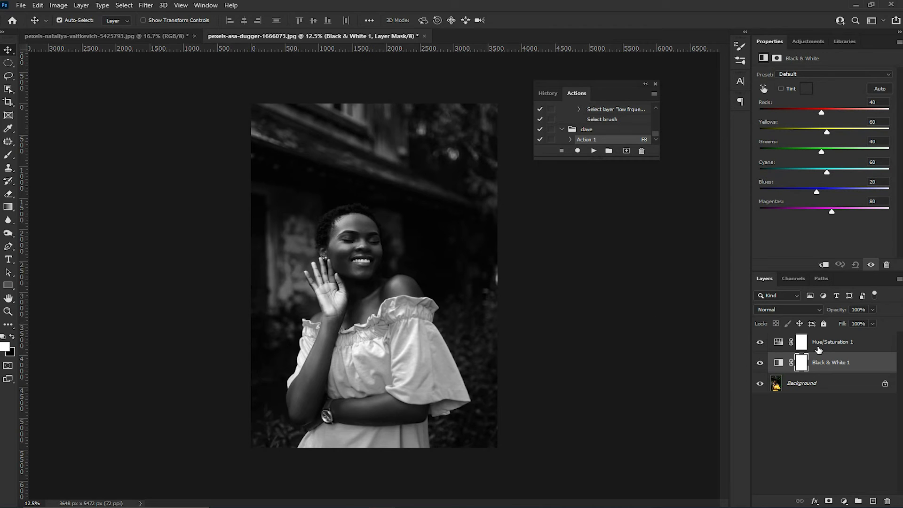
double_click(839, 341)
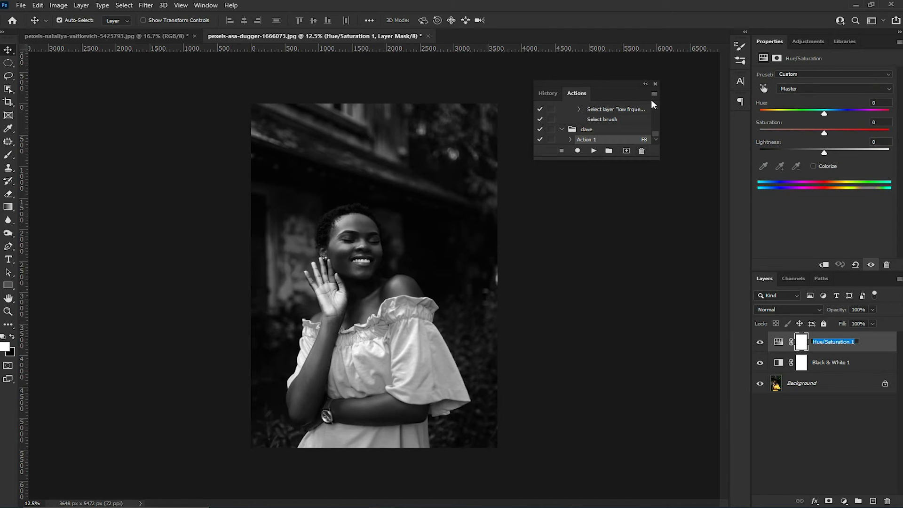
Collapse and select the dave action set and start saving it to a file with Save Actions
click(619, 92)
click(563, 130)
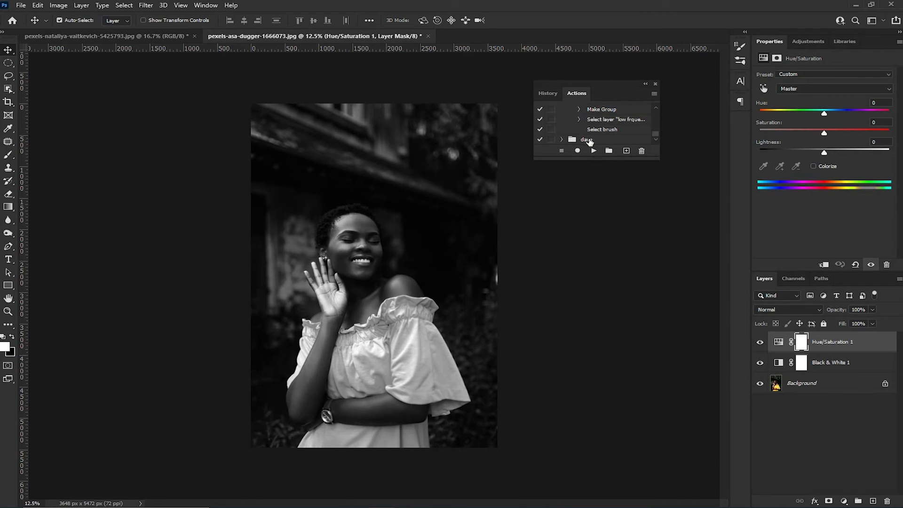
click(588, 140)
click(653, 94)
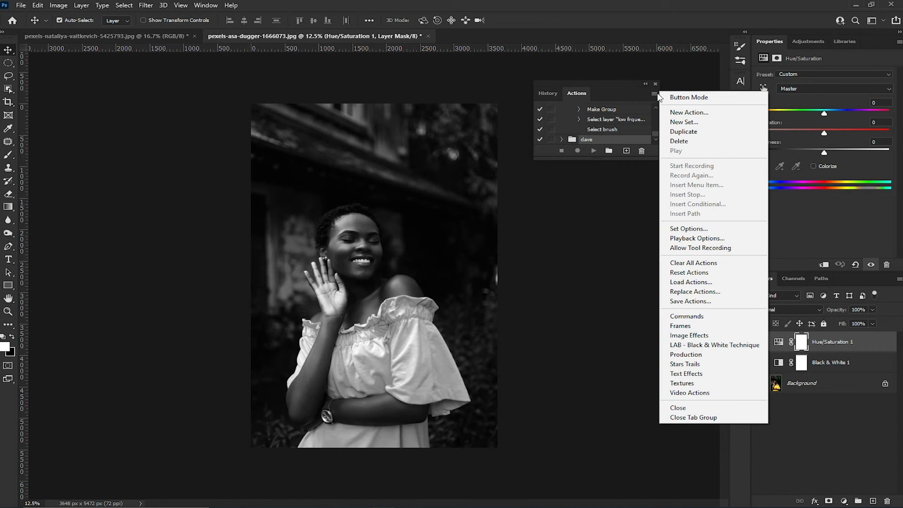
click(680, 303)
drag(246, 9, 426, 57)
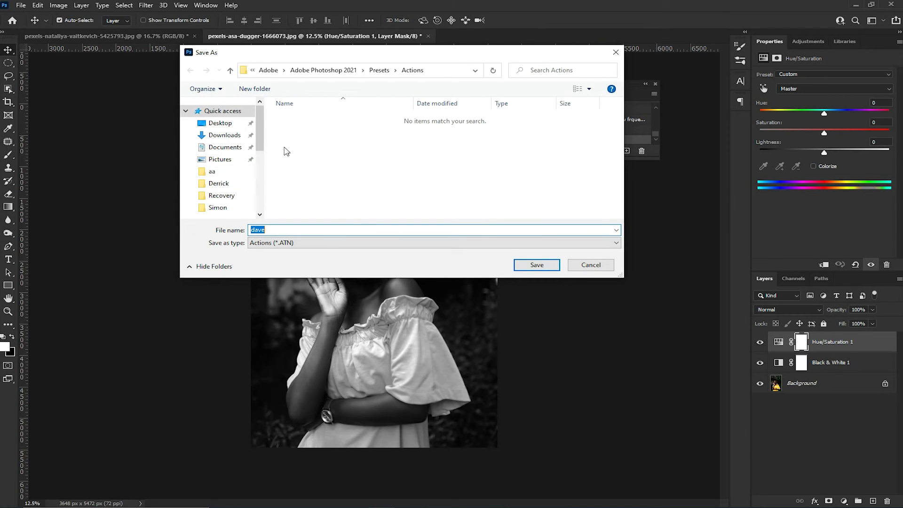
Create a folder named action on the Desktop and save the action set in it as dave in ATN format
click(302, 136)
right_click(303, 137)
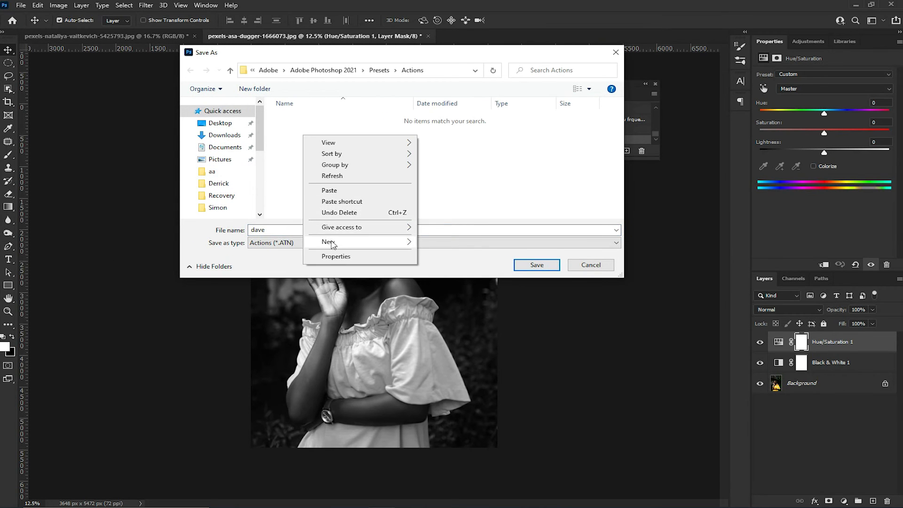
click(226, 126)
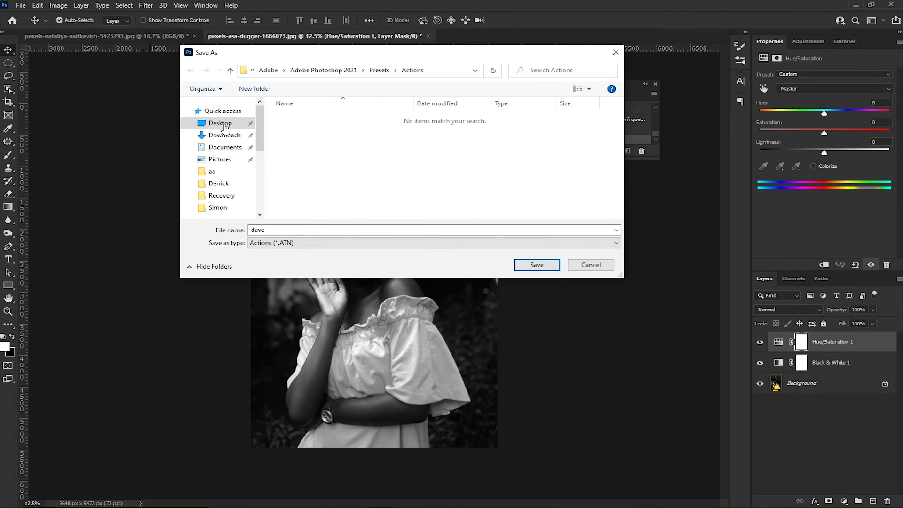
right_click(289, 184)
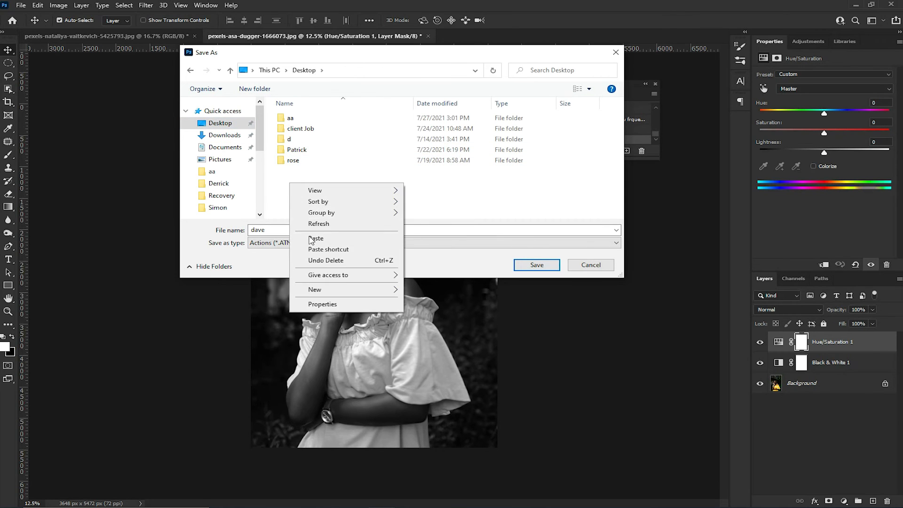
mouse_move(372, 294)
click(423, 292)
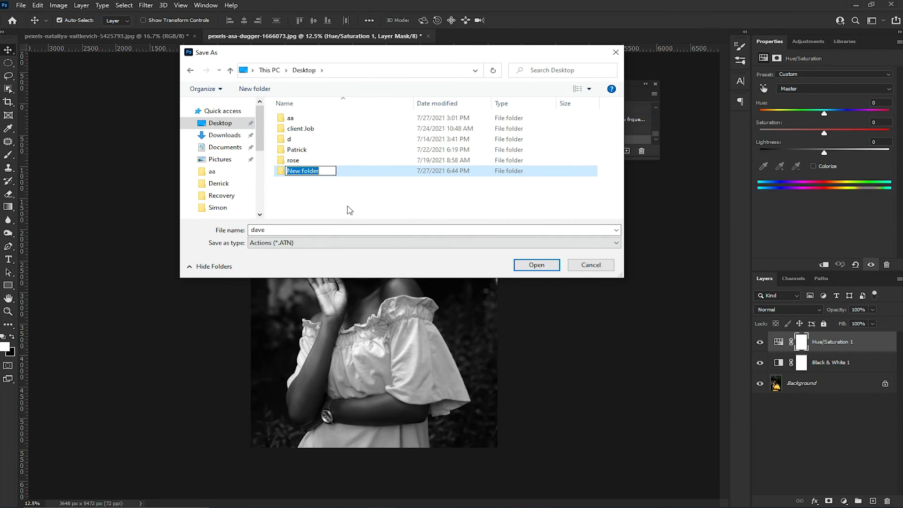
text(action)
key(Return)
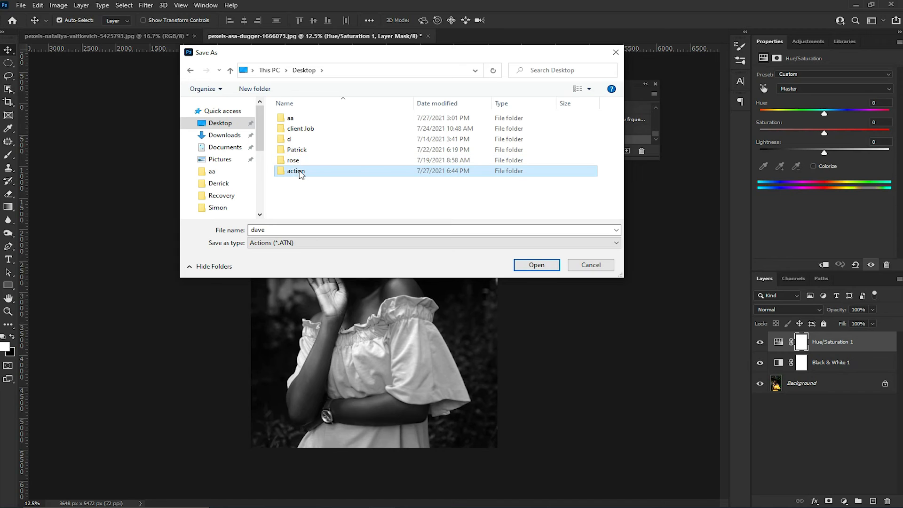
double_click(301, 174)
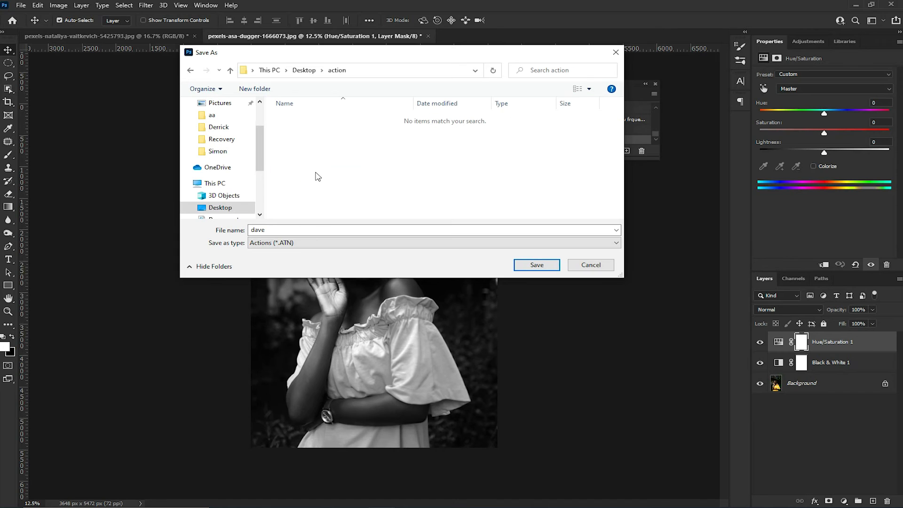
click(532, 266)
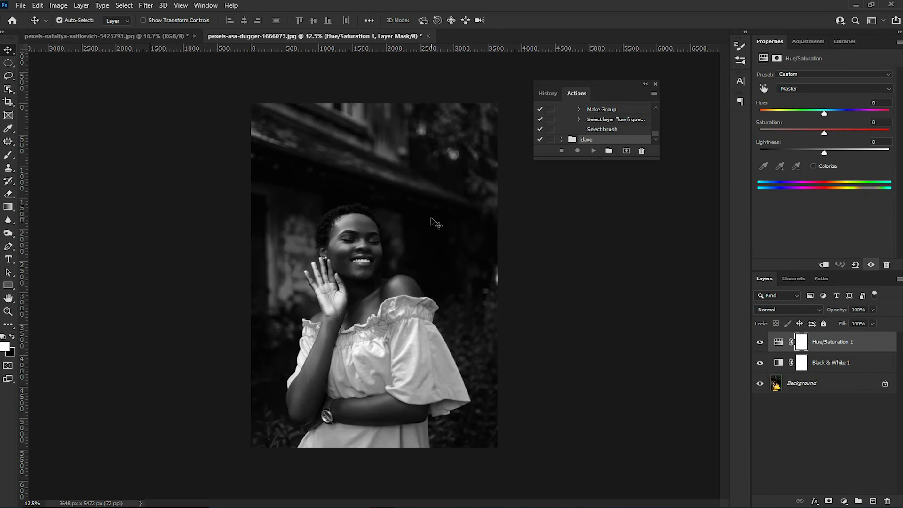
key(ctrl+plus)
key(ctrl+plus)
key(ctrl+minus)
key(ctrl+minus)
key(ctrl+plus)
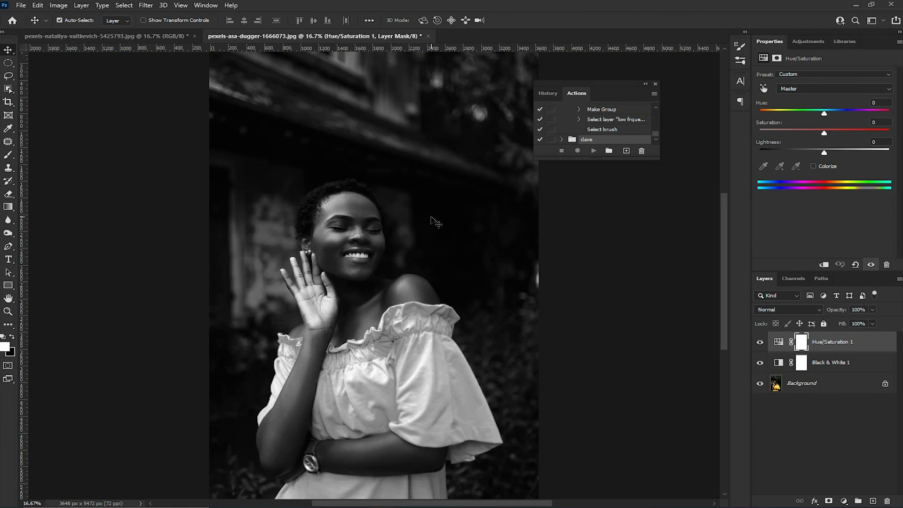
key(ctrl+minus)
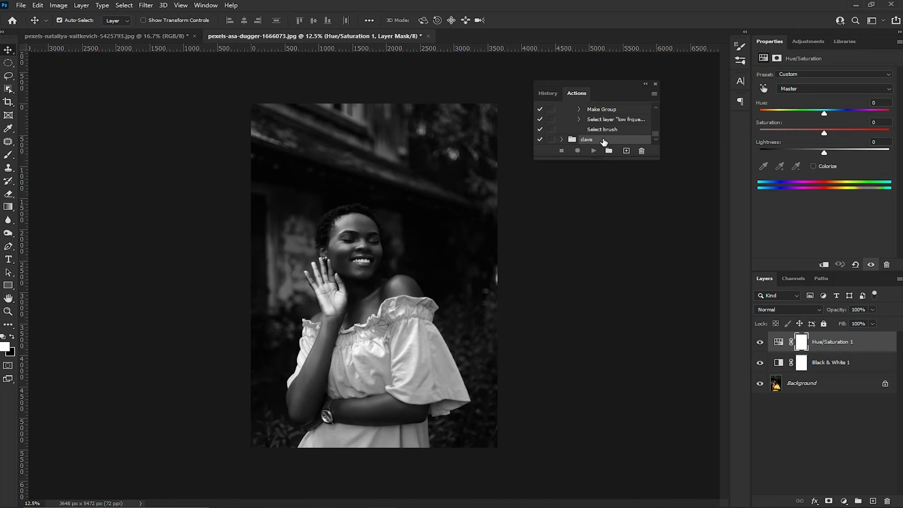
Delete the dave action set and collapse the frequency separation set
click(642, 151)
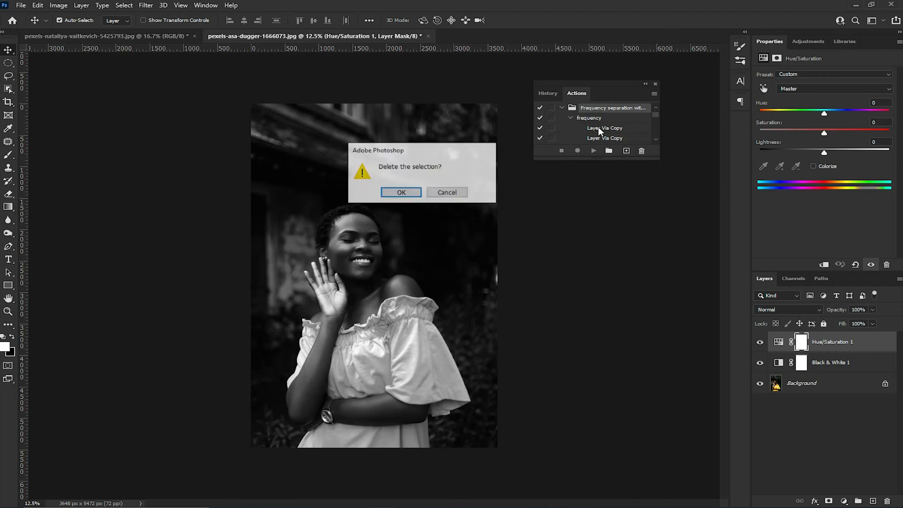
click(408, 193)
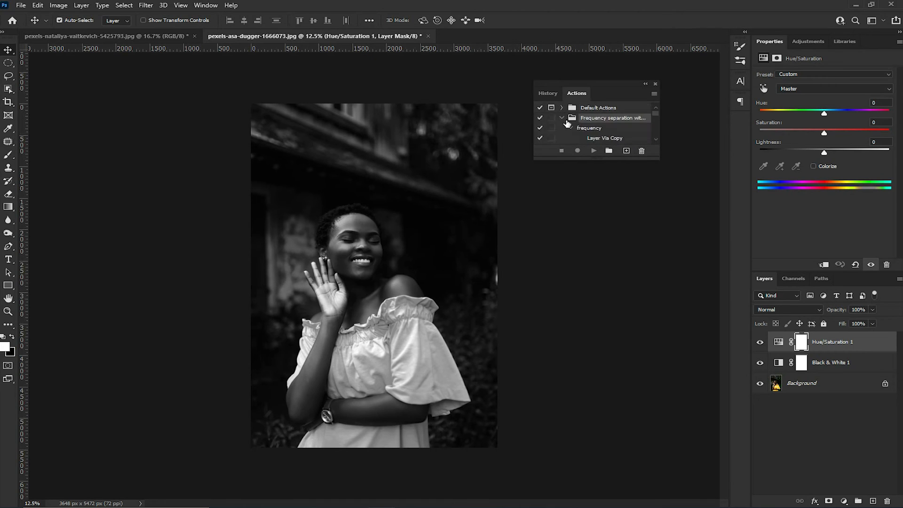
click(562, 119)
Load the dave action file from the Desktop's action folder and remove its conflicting shortcuts
click(653, 94)
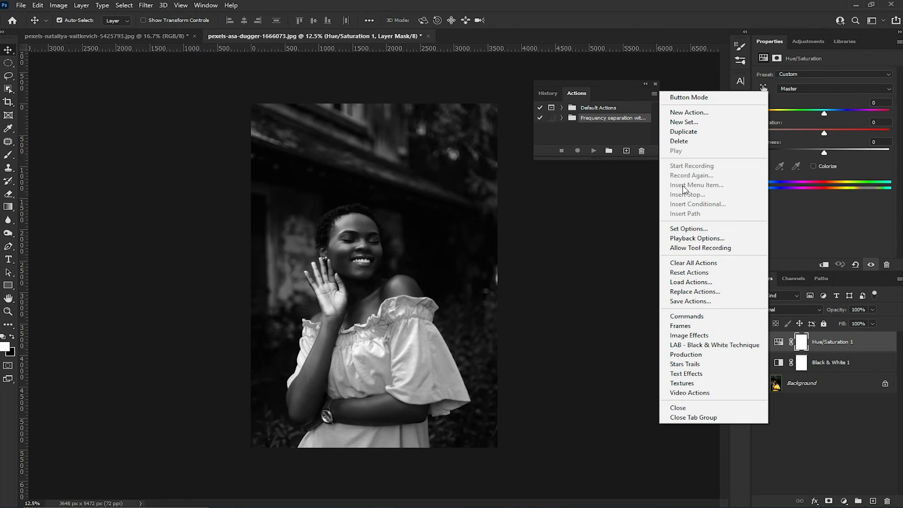
click(678, 282)
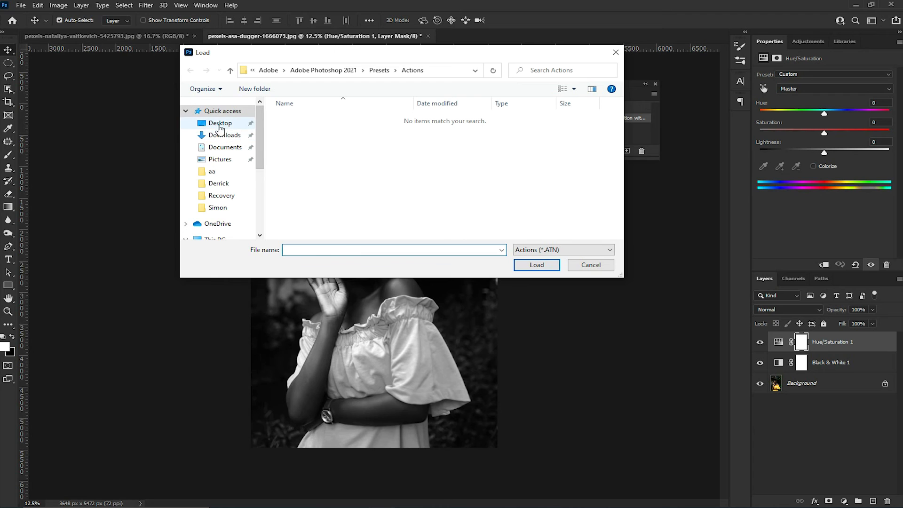
scroll(228, 164, down, 2)
scroll(221, 141, up, 2)
click(218, 104)
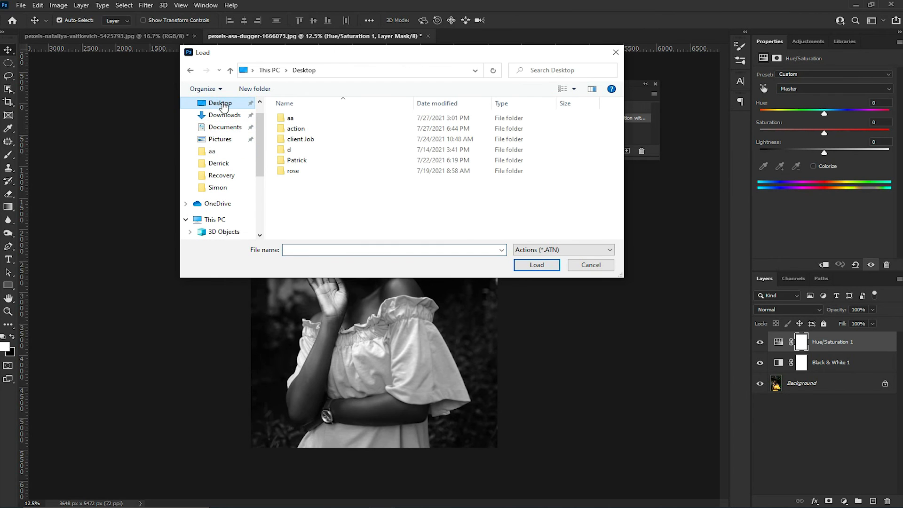
click(296, 130)
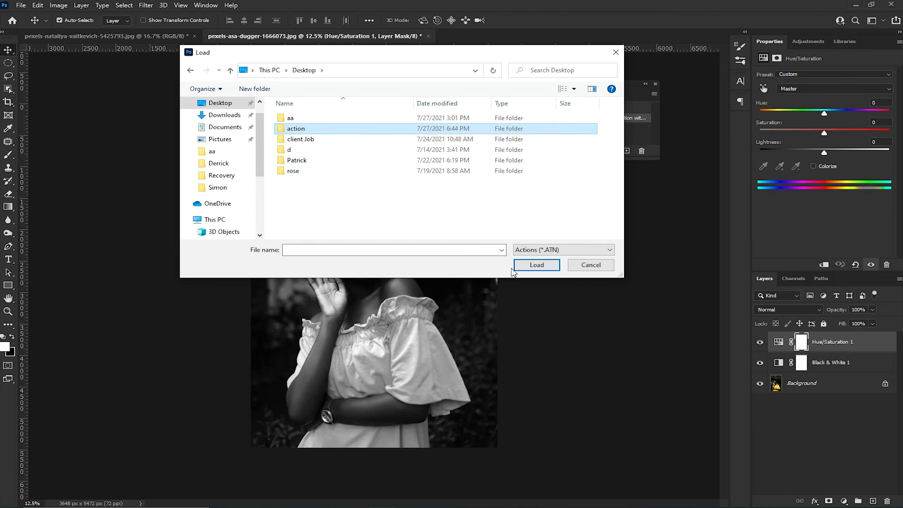
double_click(347, 132)
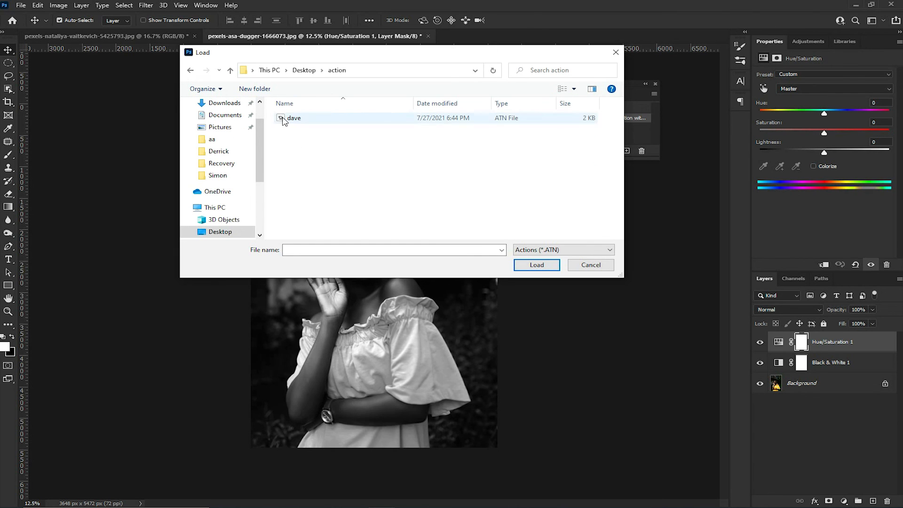
click(283, 119)
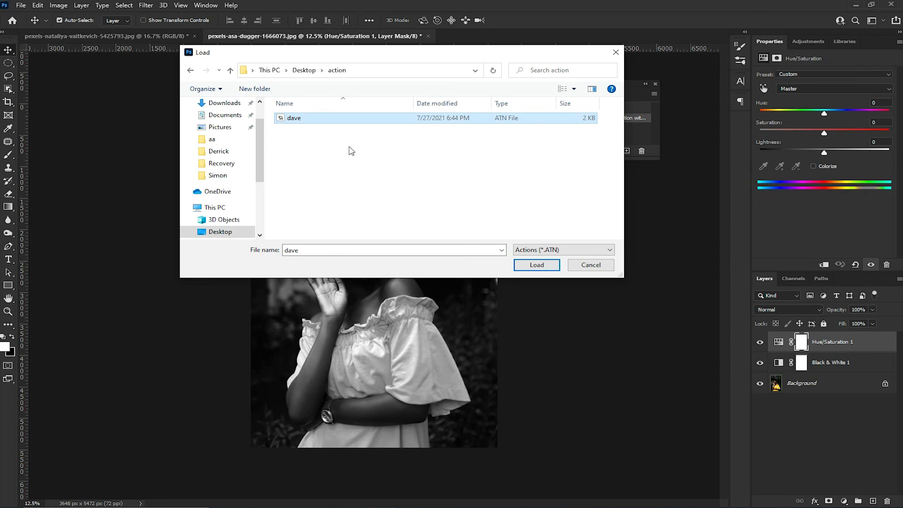
click(538, 266)
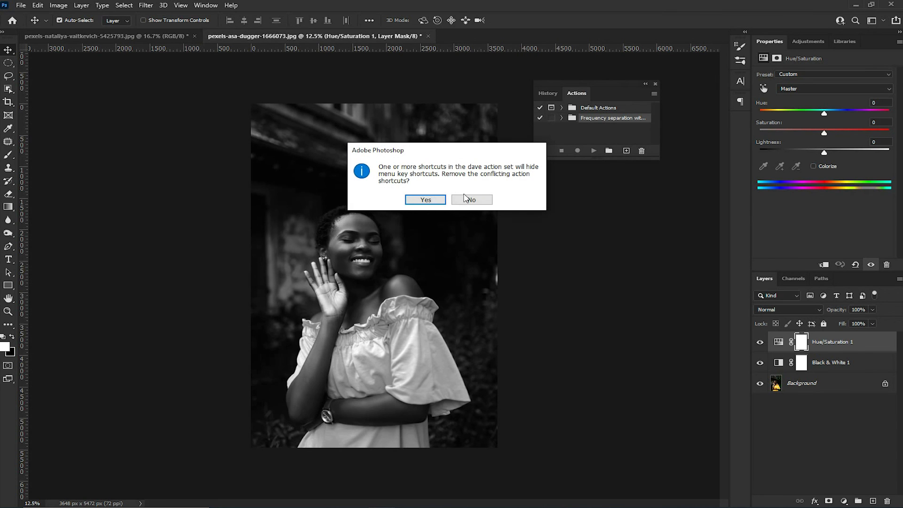
click(426, 200)
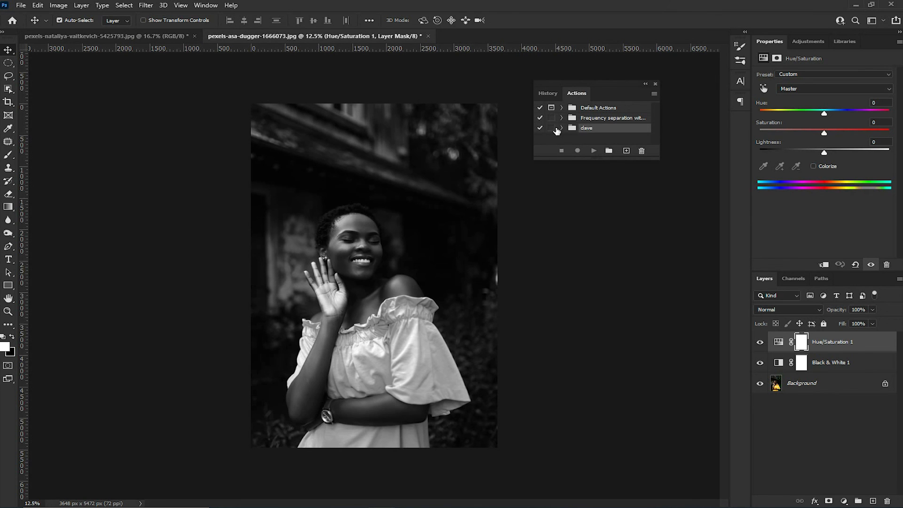
Expand the loaded dave set and select Action 1 for playback
click(562, 128)
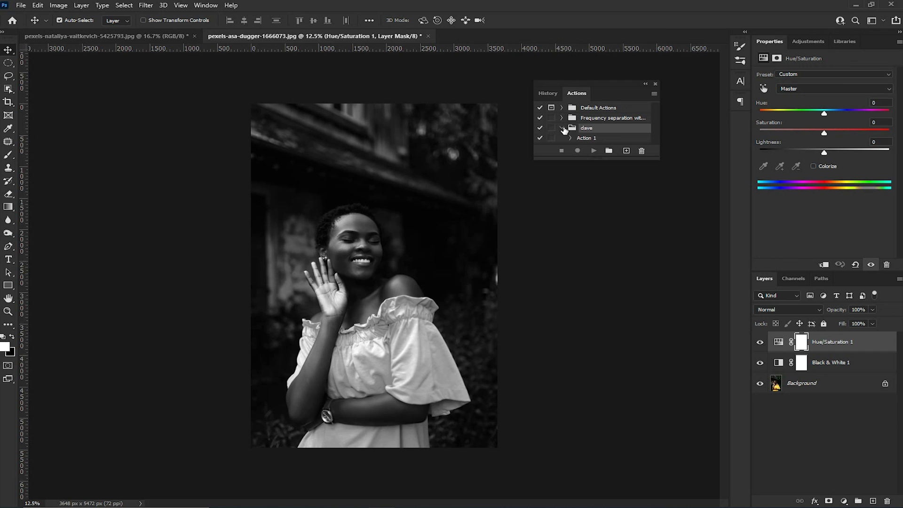
click(585, 138)
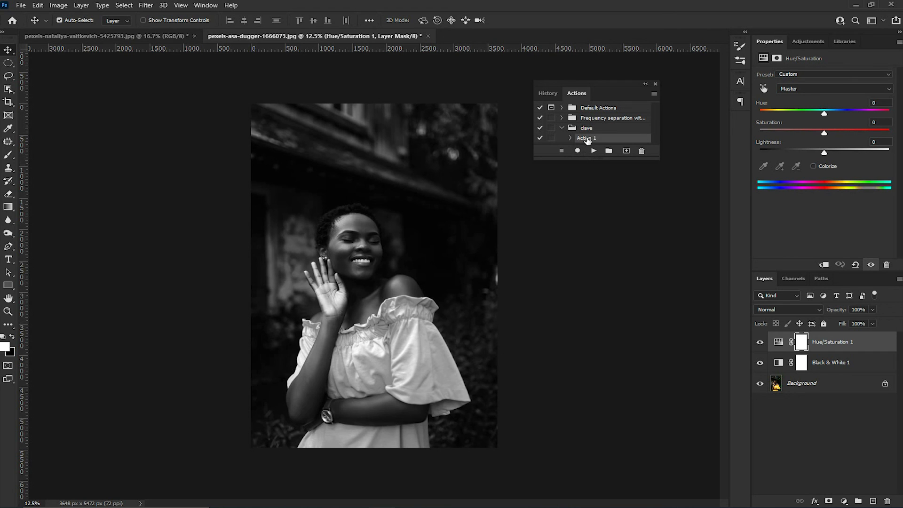
click(594, 152)
Delete the Hue/Saturation 1 and Black & White 1 layers and play Action 1 on the photo
shift+click(837, 365)
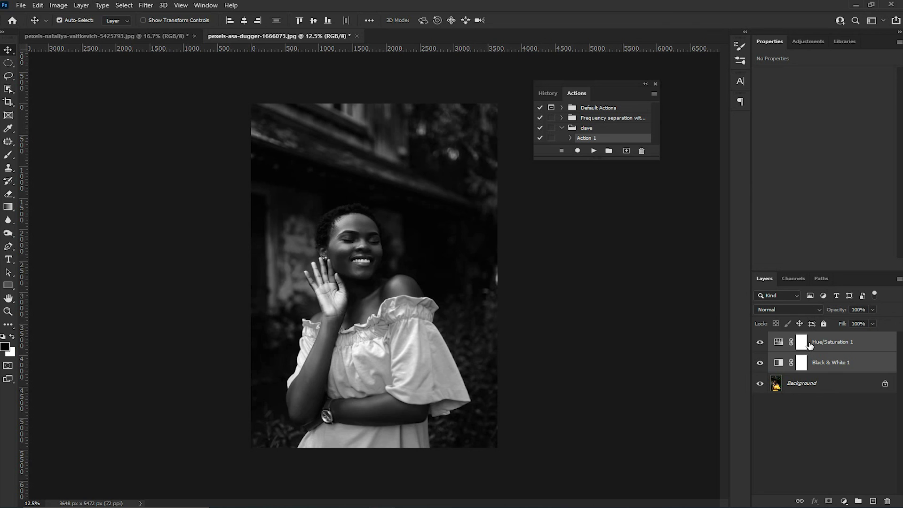
drag(816, 343, 886, 500)
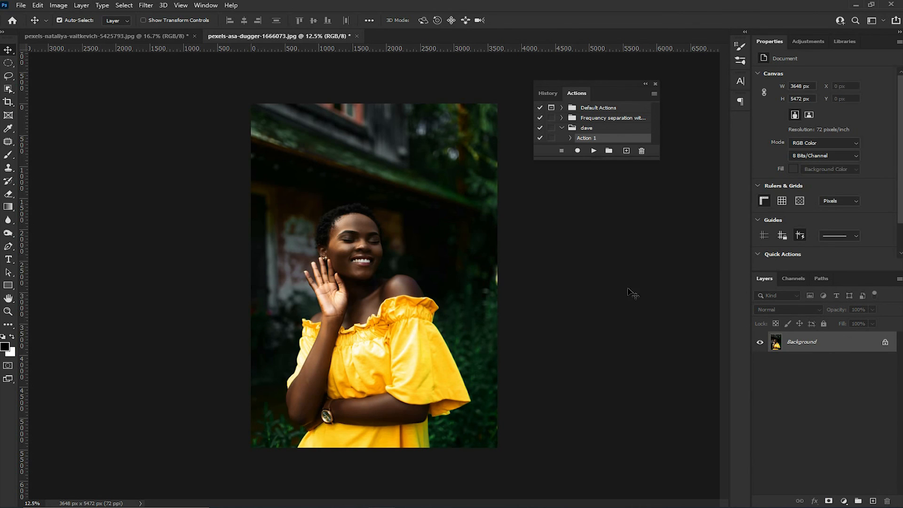
click(594, 151)
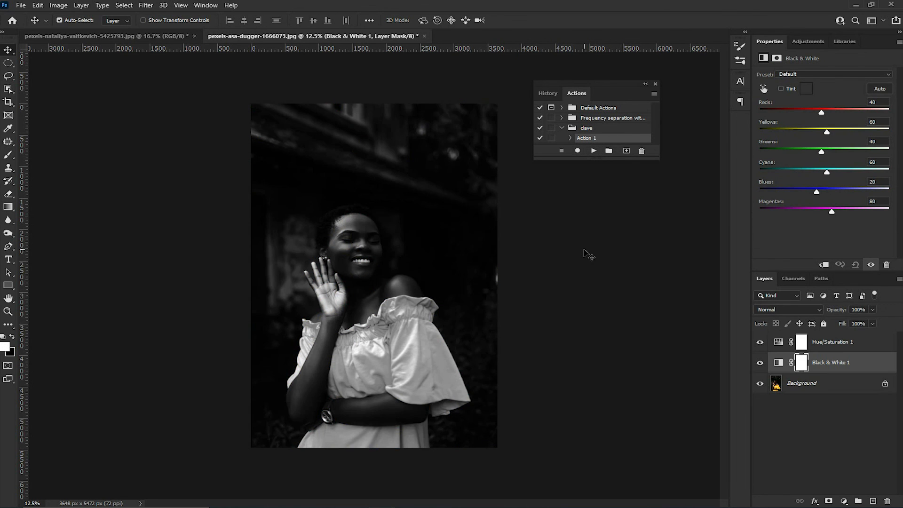
key(ctrl+plus)
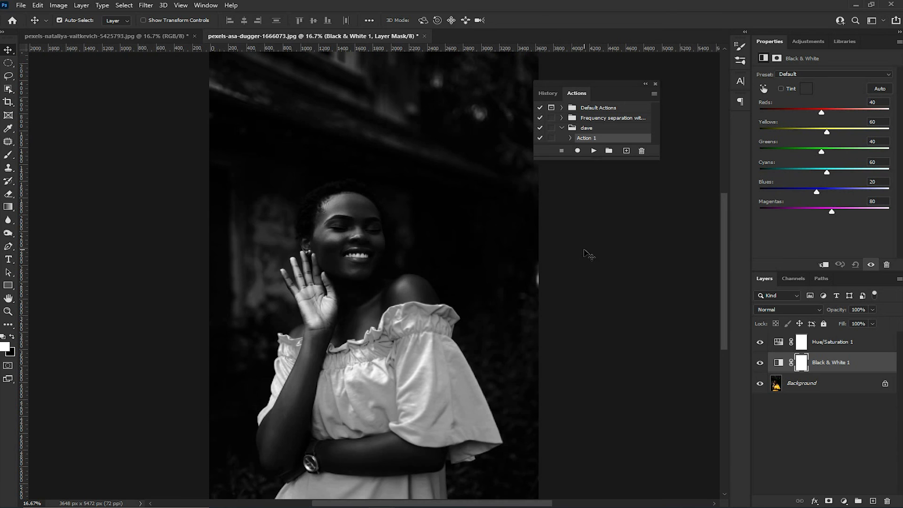
key(ctrl+minus)
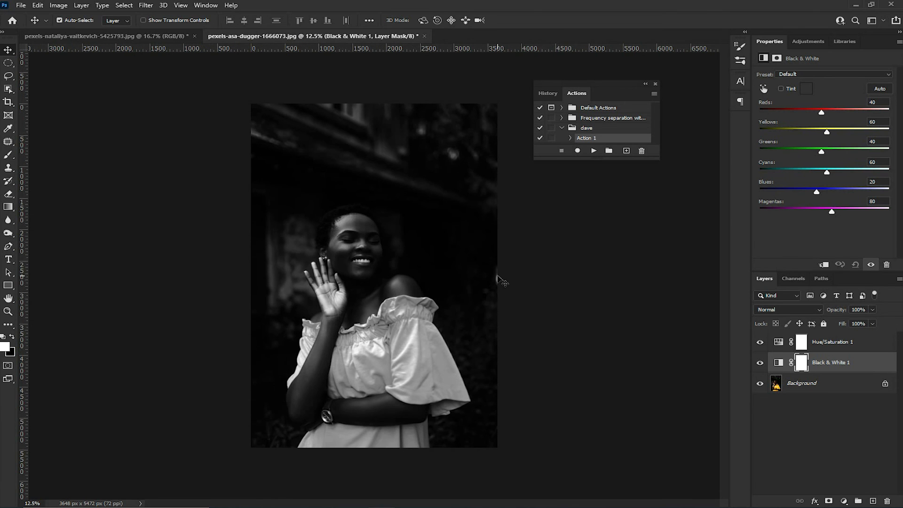
Undo the edits on the photo of the woman in yellow back to its original colour state
key(Delete)
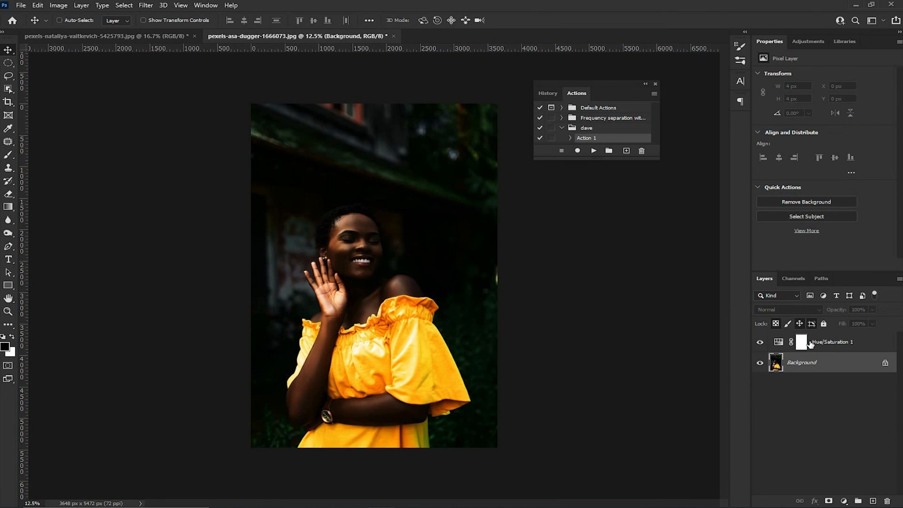
key(ctrl+z)
key(ctrl+z)
key(ctrl+shift+z)
key(ctrl+shift+z)
key(ctrl+shift+z)
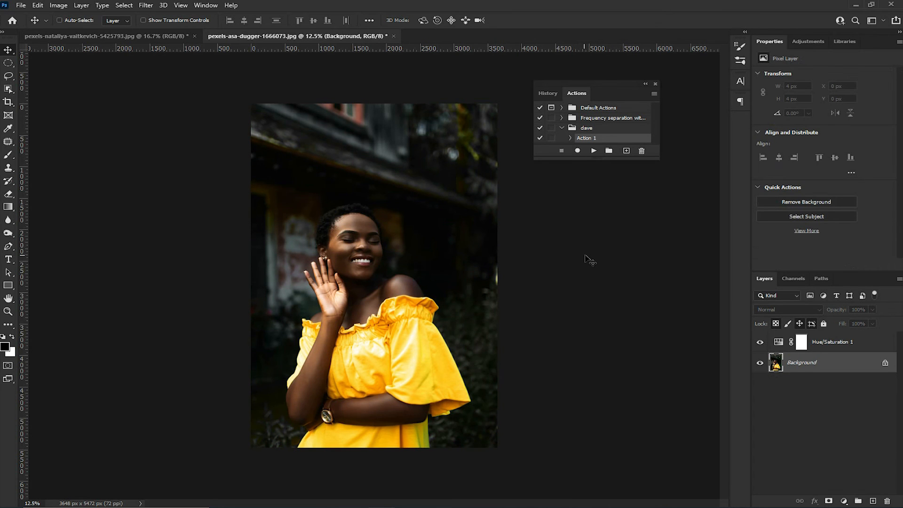
key(ctrl+z)
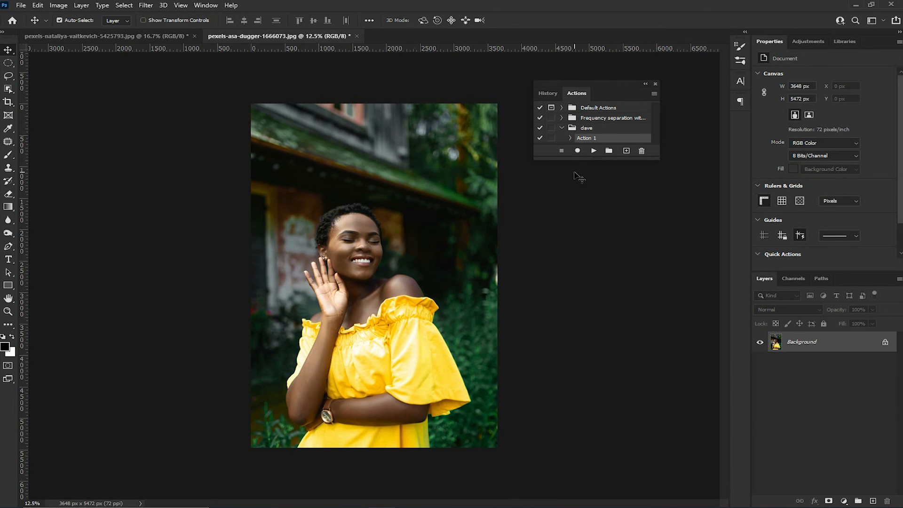
Play the loaded set's Action 1 on the restored photo
click(589, 149)
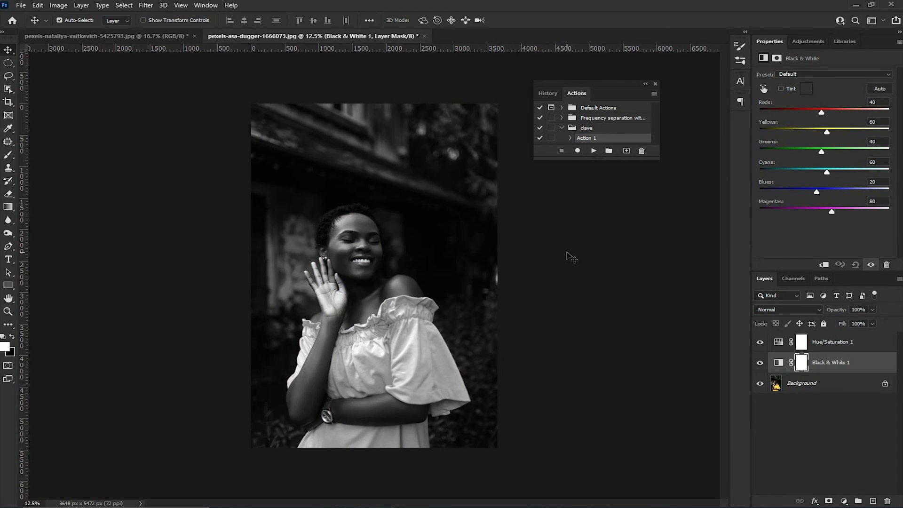
key(ctrl+plus)
key(ctrl+minus)
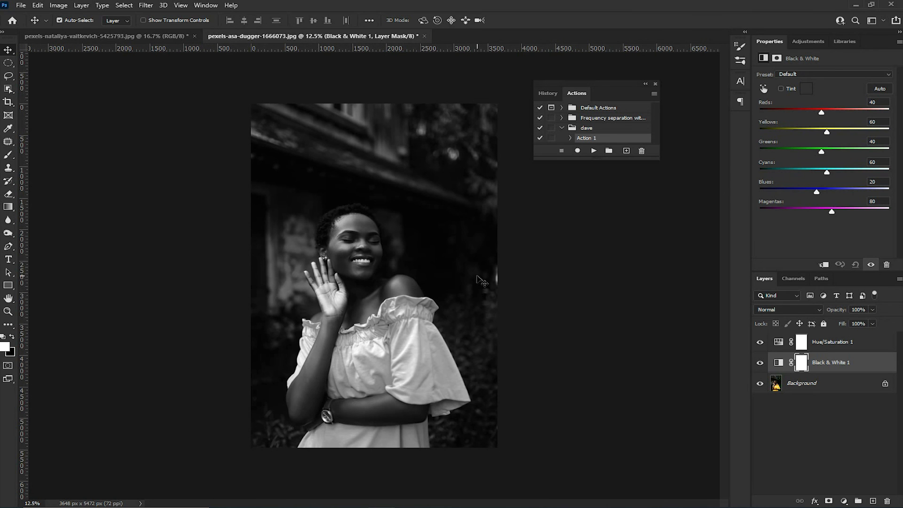